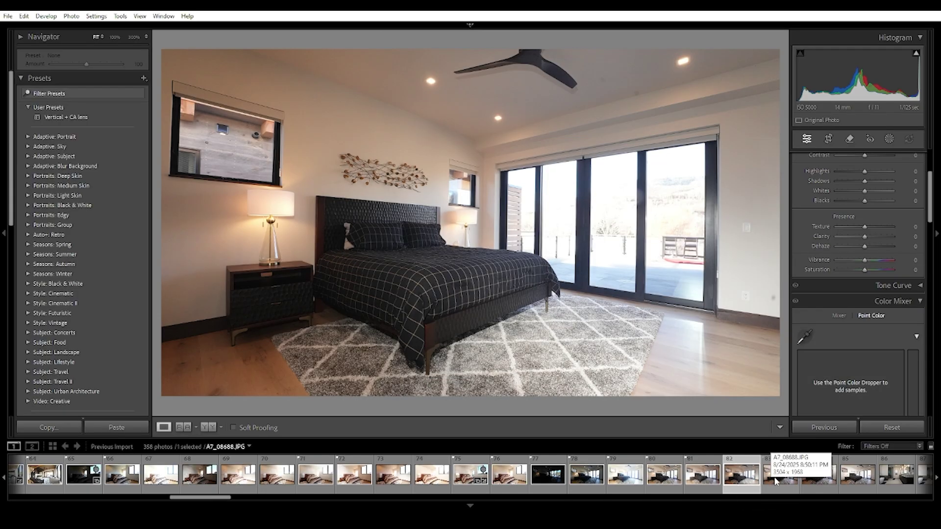
Compare the brighter bedroom exposures and flag A7_08690.JPG and A7_08688.JPG as picks
click(775, 478)
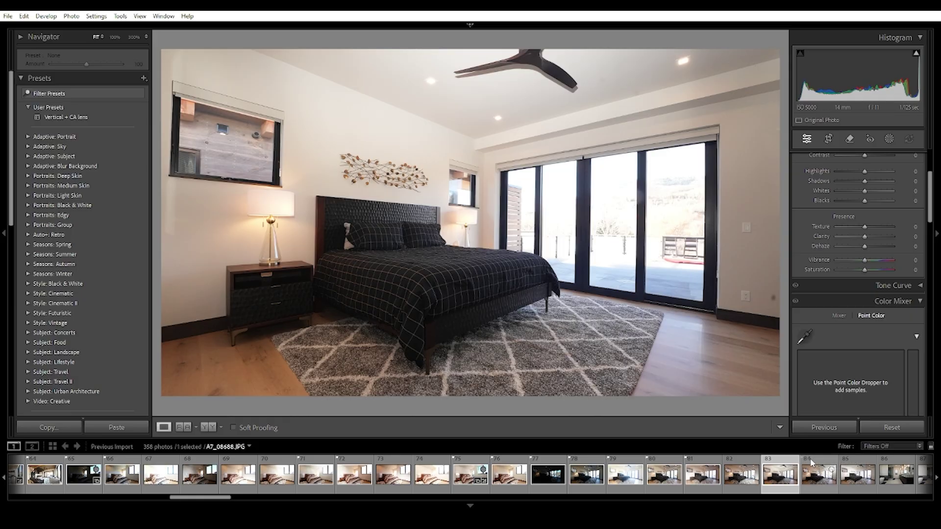
click(827, 479)
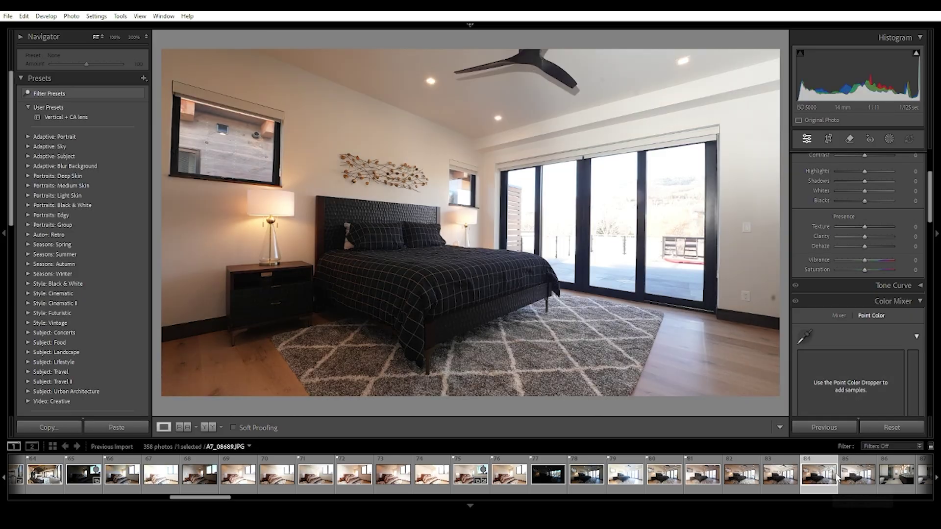
click(856, 475)
click(889, 478)
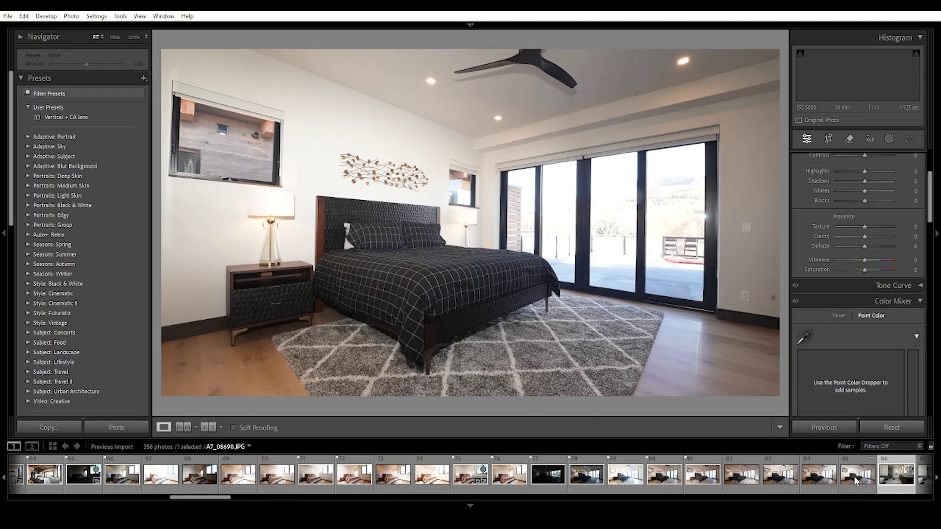
click(841, 479)
key(p)
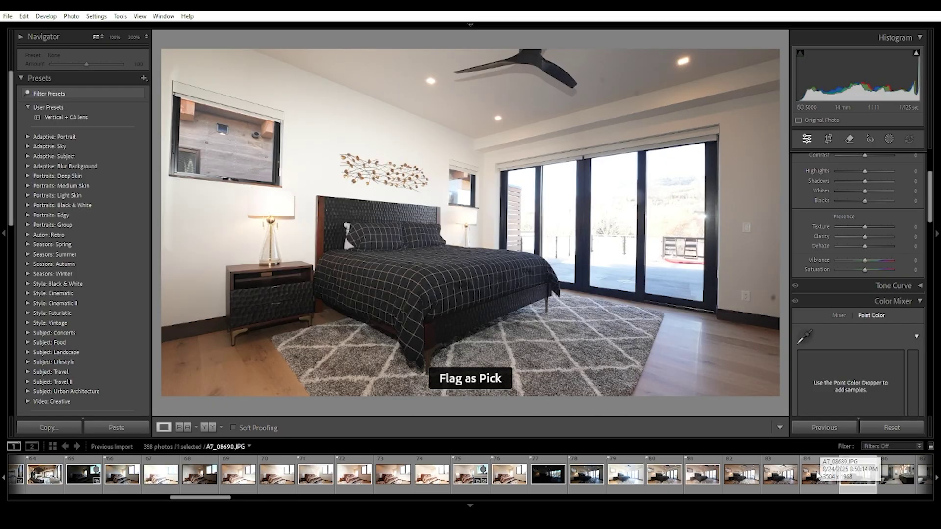
click(818, 479)
click(766, 483)
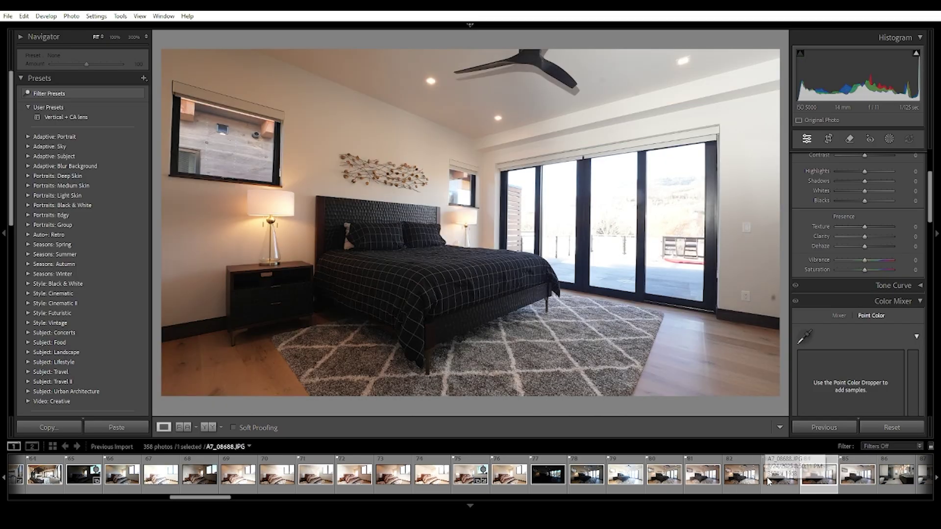
key(p)
Select bedroom photos A7_08682 to A7_08686, A7_08688 and A7_08690 and open them together as layers in Photoshop
click(549, 479)
ctrl+click(586, 478)
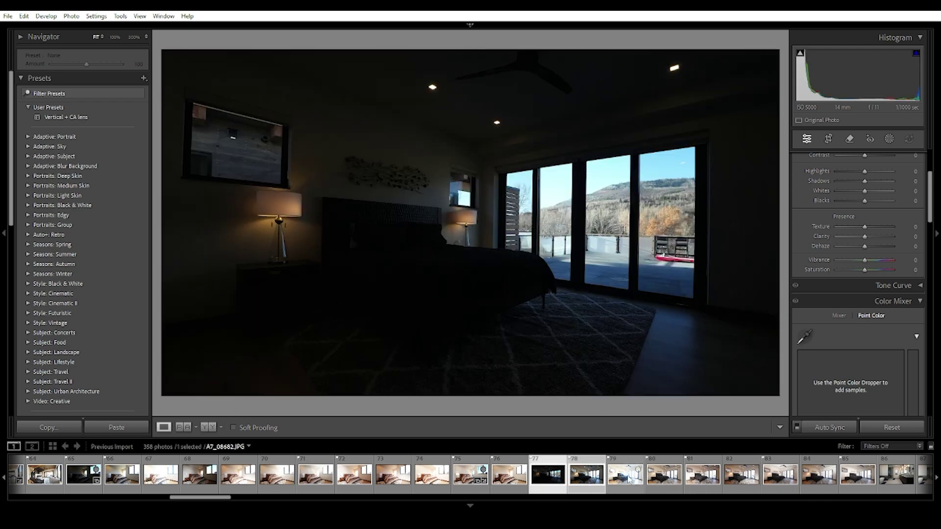
ctrl+click(622, 477)
ctrl+click(655, 476)
ctrl+click(698, 476)
ctrl+click(769, 478)
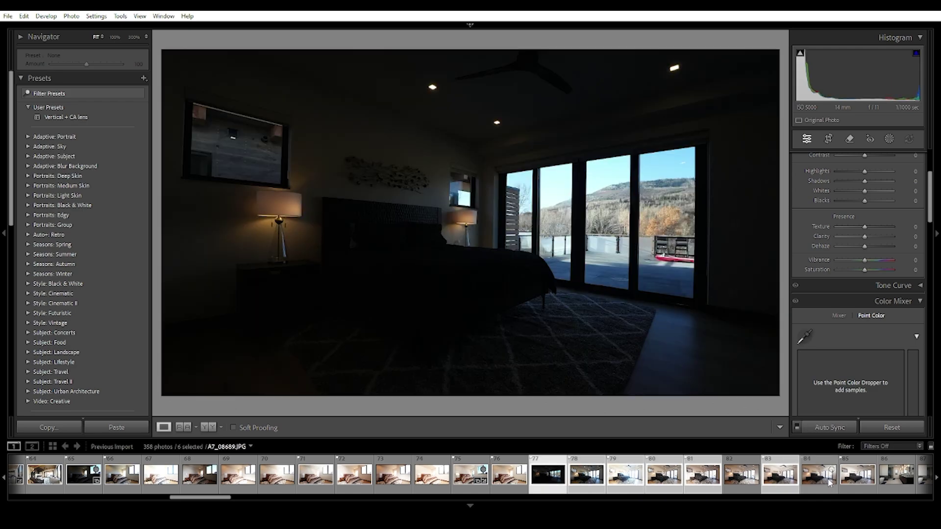
ctrl+click(858, 476)
right_click(858, 476)
mouse_move(883, 244)
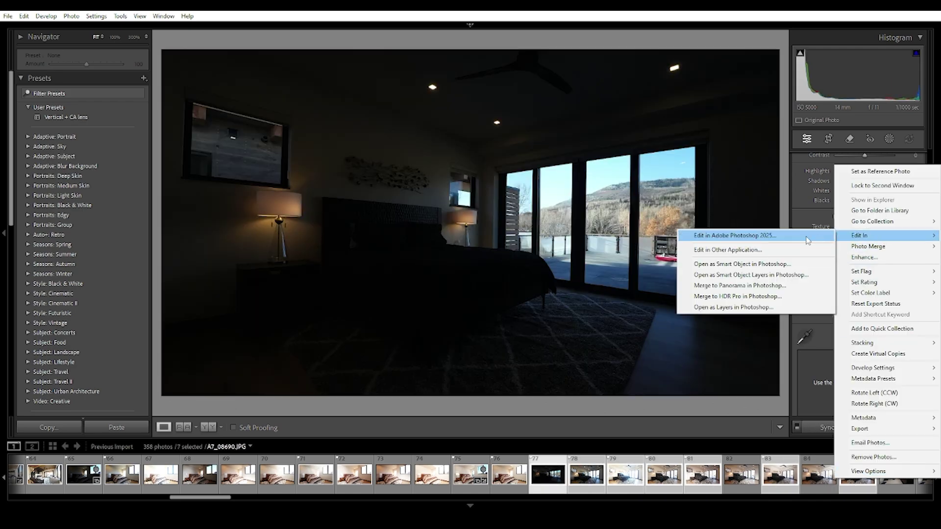
click(735, 307)
click(418, 517)
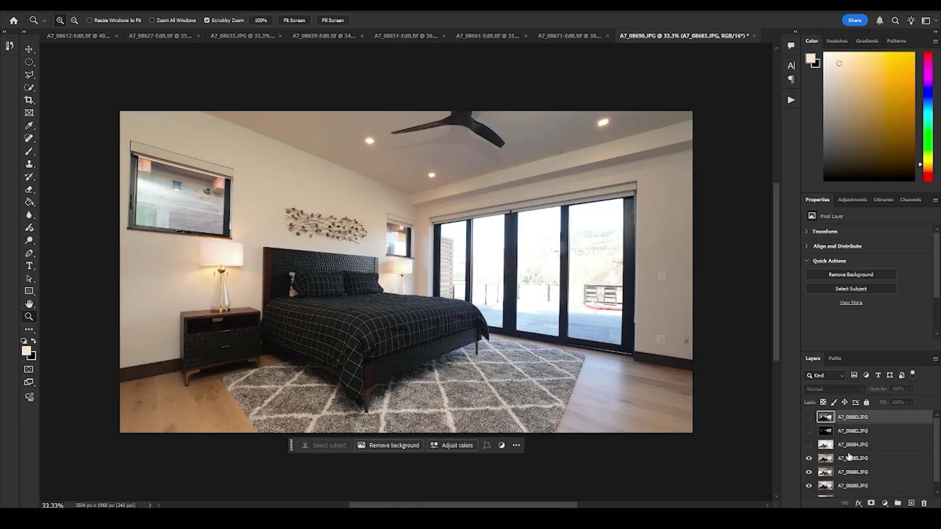
Try blending layer A7_08683.JPG over A7_08685.JPG in Luminosity mode at 50% opacity
drag(849, 461, 838, 414)
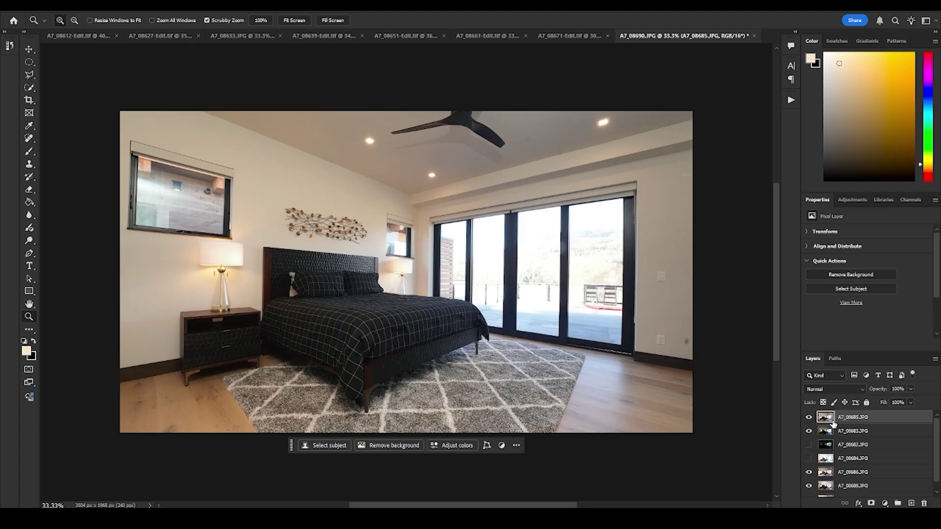
drag(834, 423, 844, 435)
click(846, 419)
click(834, 390)
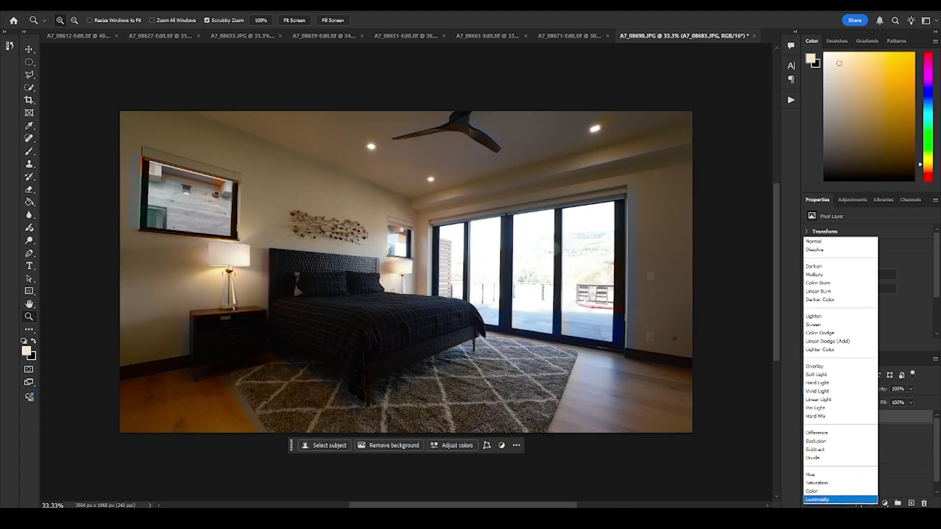
click(838, 500)
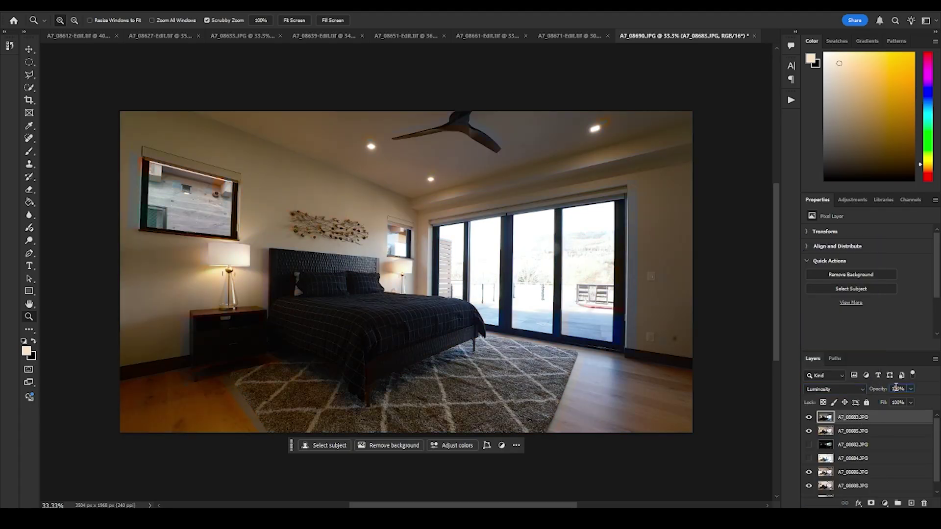
text(50)
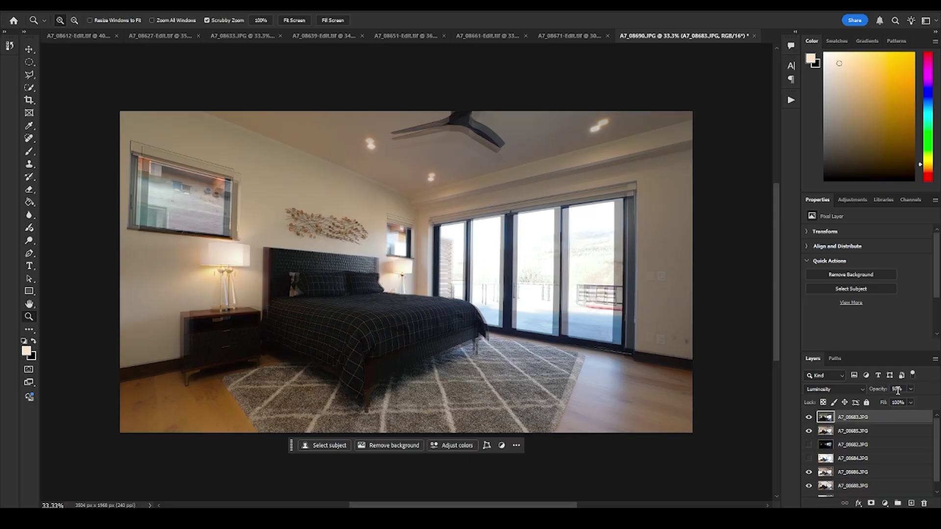
key(ctrl+z)
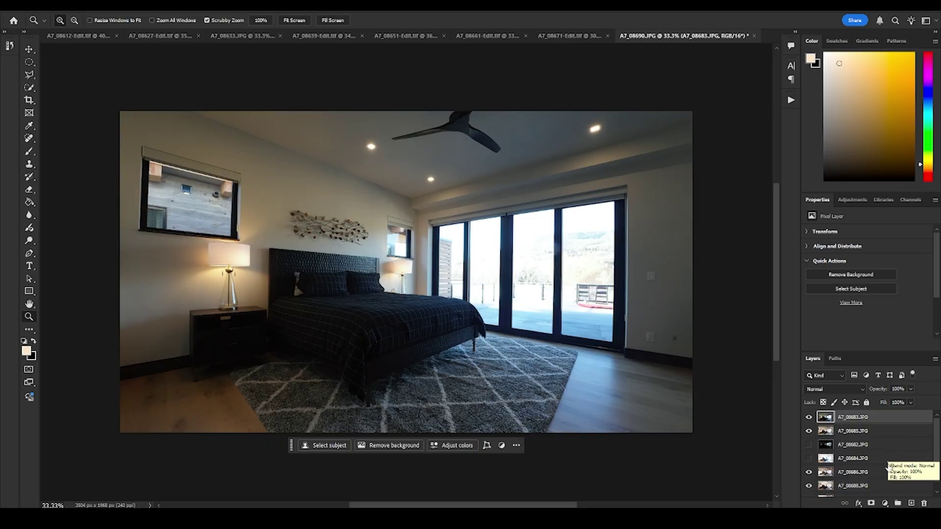
key(ctrl+z)
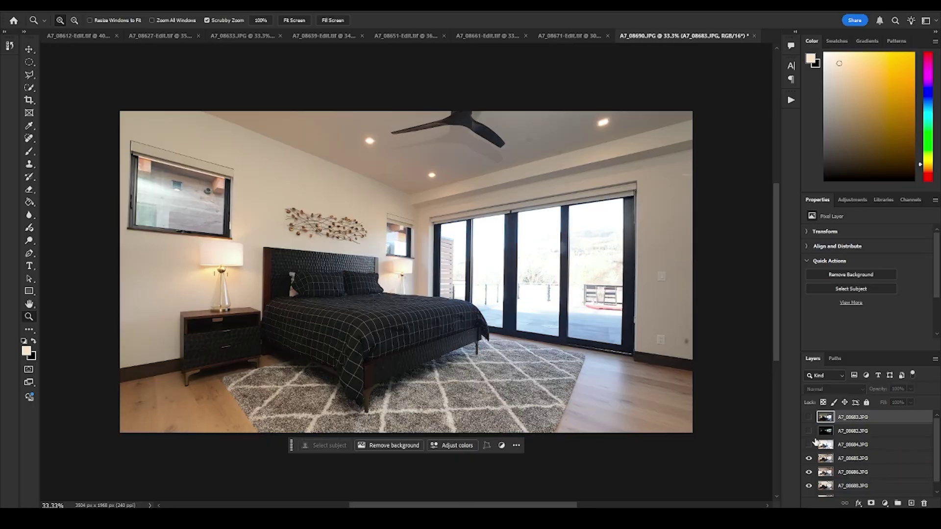
Toggle the visibility of the upper exposure layers to compare their alignment with the layers beneath
click(809, 417)
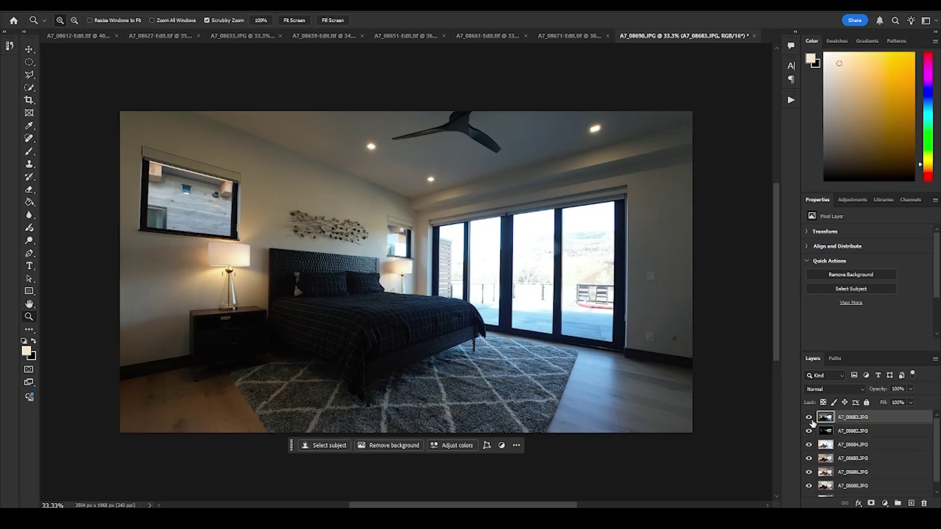
click(809, 417)
click(809, 430)
click(809, 445)
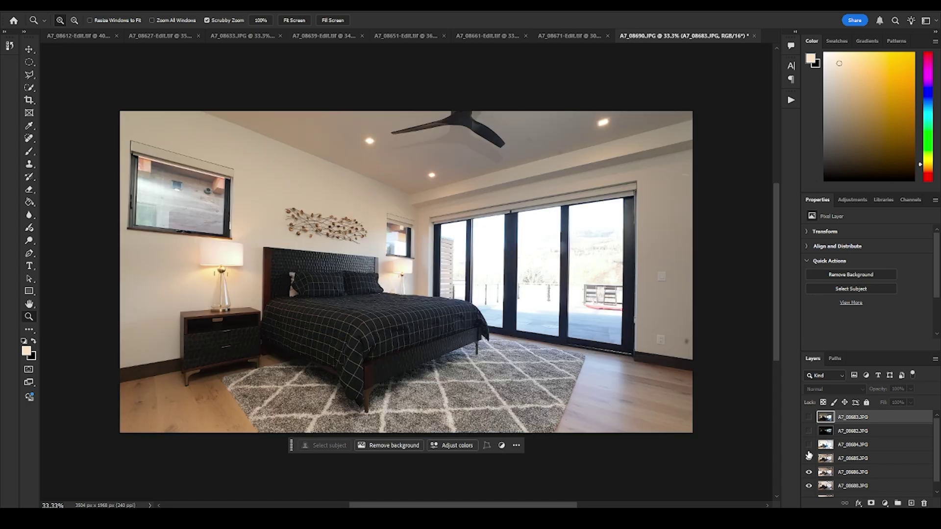
click(808, 417)
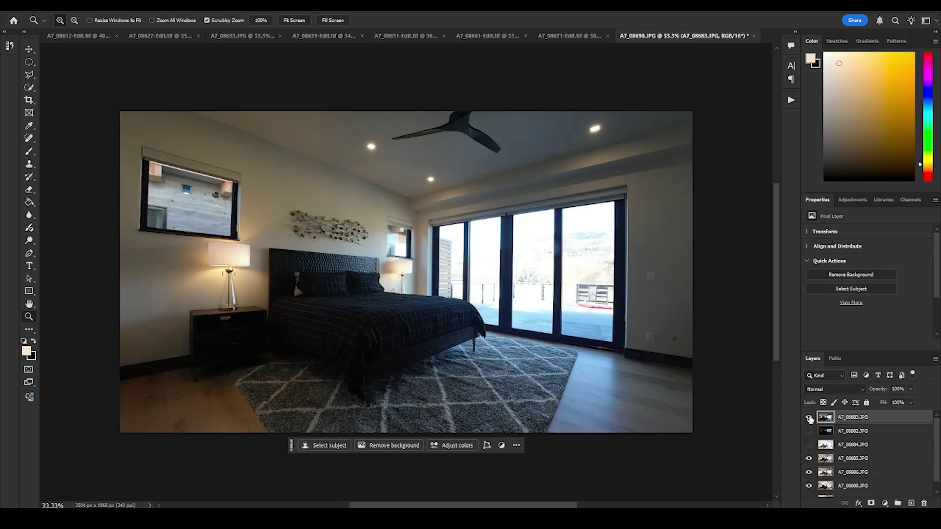
click(809, 417)
click(809, 417)
Select all seven exposure layers and auto-align them with the Auto projection
scroll(861, 464, down, 1)
shift+click(856, 490)
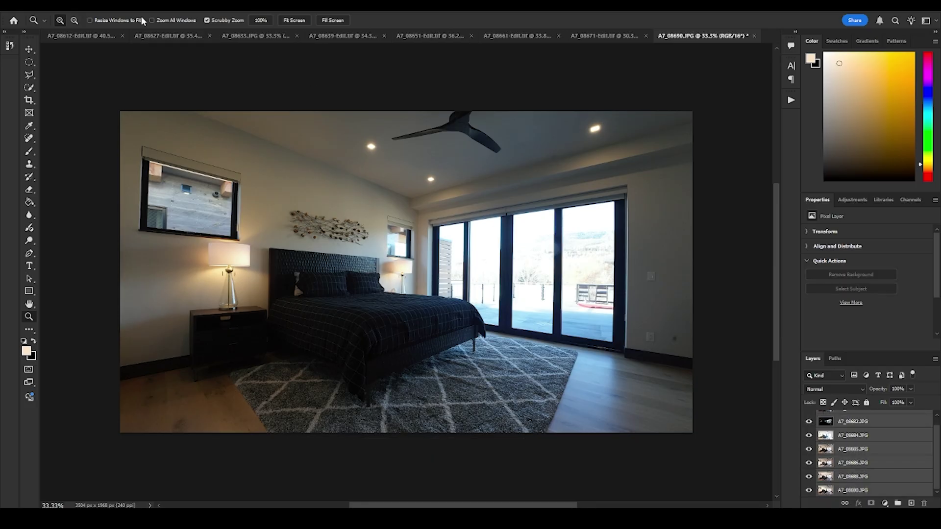
scroll(891, 453, up, 1)
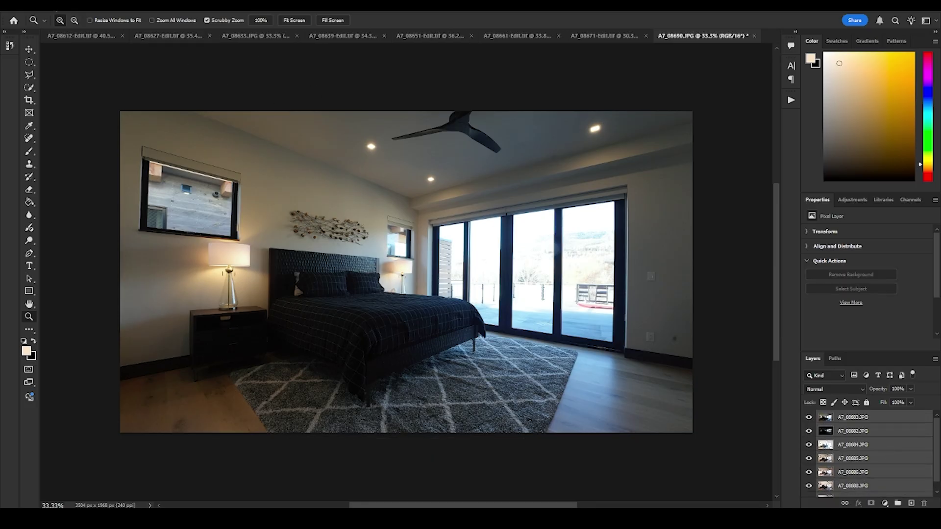
click(53, 5)
mouse_move(35, 13)
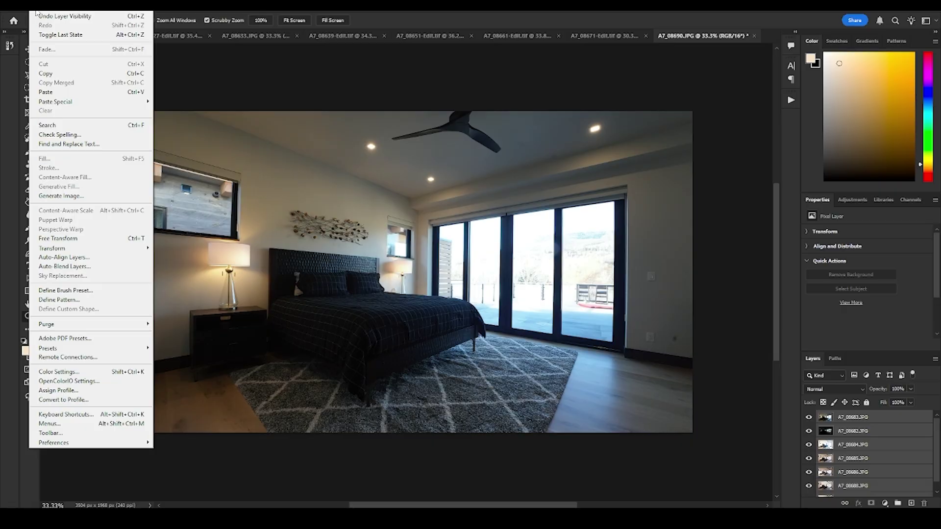
click(90, 257)
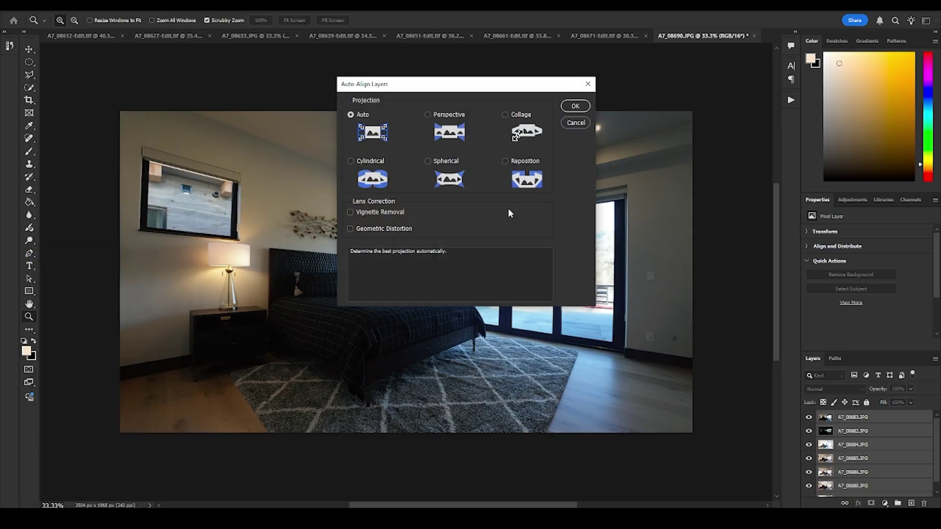
click(569, 120)
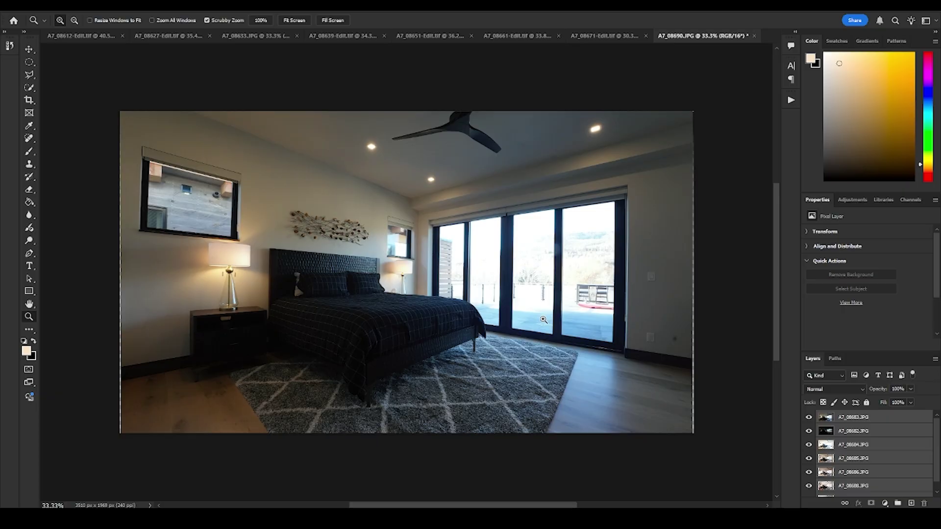
Toggle the visibility of the exposure layers to check how well they are aligned
mouse_move(809, 418)
mouse_down()
mouse_move(810, 487)
mouse_move(809, 422)
mouse_up()
scroll(809, 438, up, 1)
click(809, 419)
Select all seven aligned layers and group them under the default name Group 1 in Pass Through mode
click(851, 421)
scroll(849, 434, down, 1)
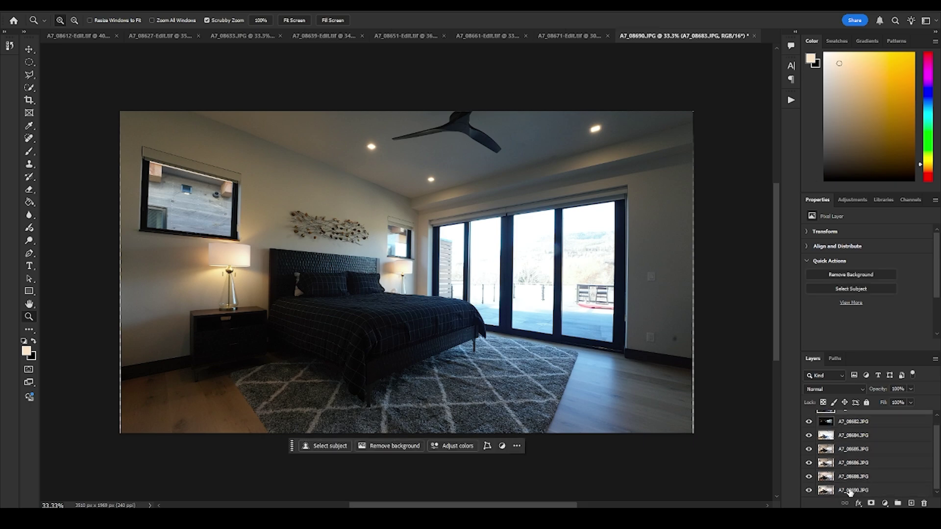
shift+click(849, 494)
right_click(853, 488)
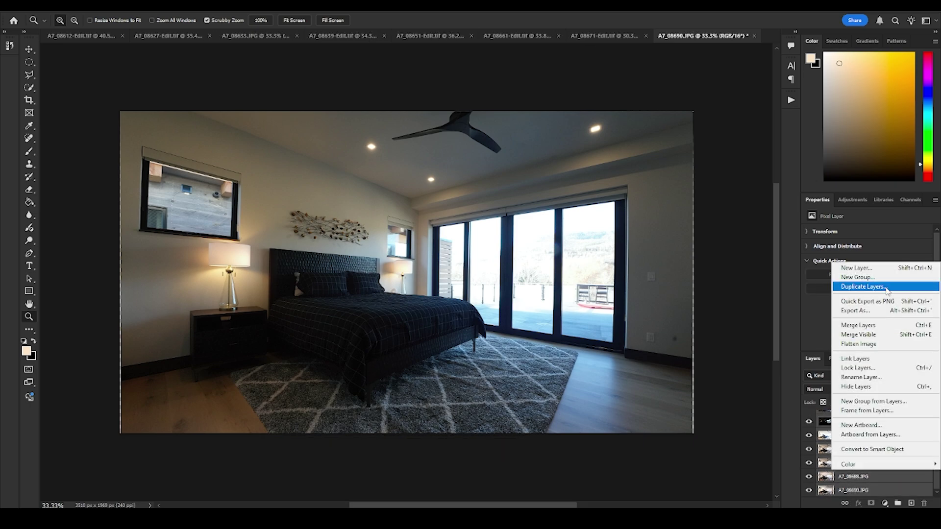
click(873, 401)
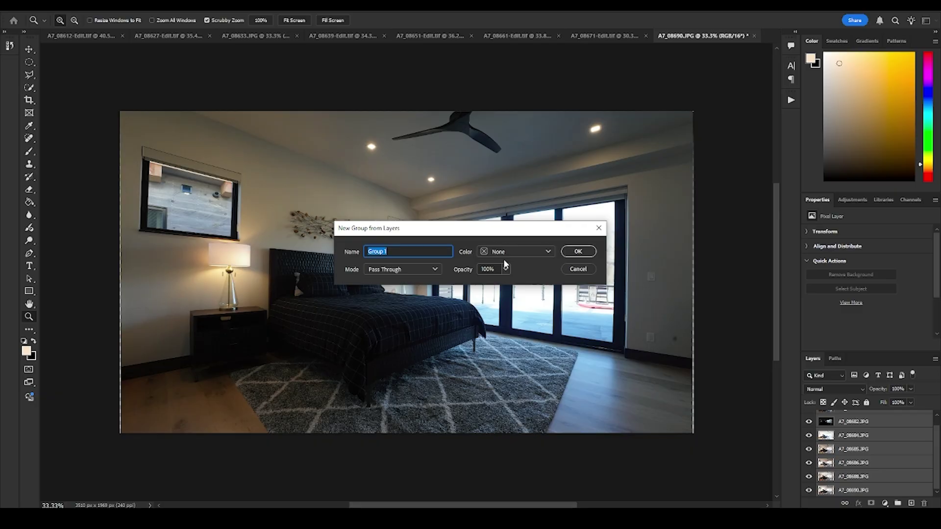
key(Return)
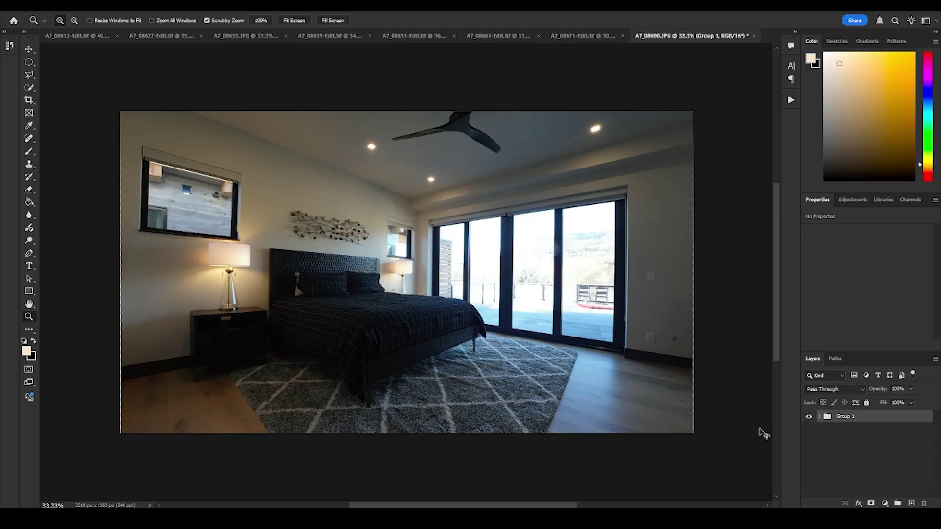
Scale the layer group up to about 103% and recentre it over the canvas
key(ctrl+t)
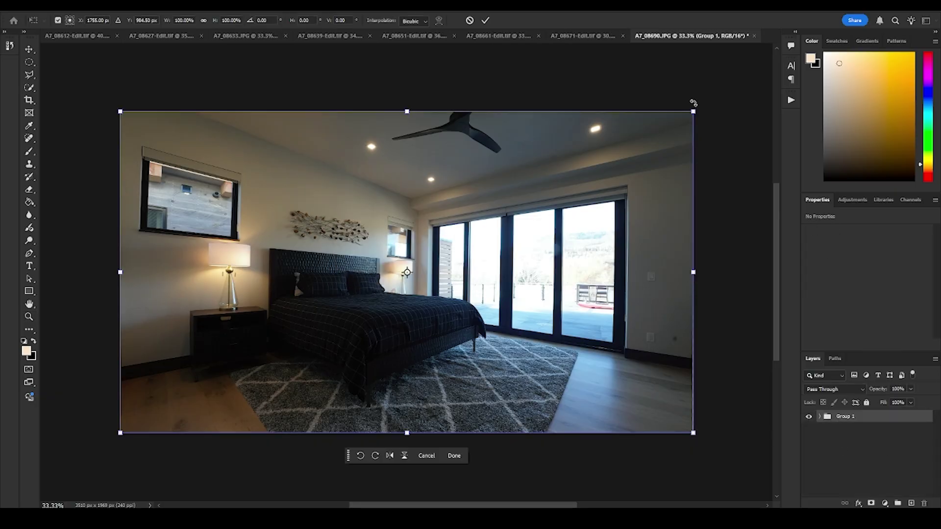
drag(692, 103, 710, 95)
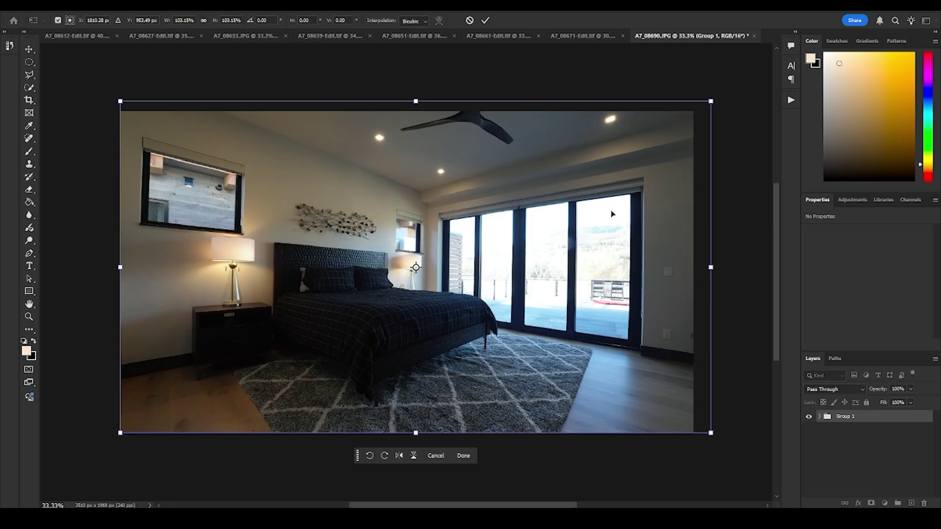
drag(611, 214, 603, 219)
Expand the layer group and hide the four layers above A7_08686.JPG to inspect the edges beneath
click(819, 417)
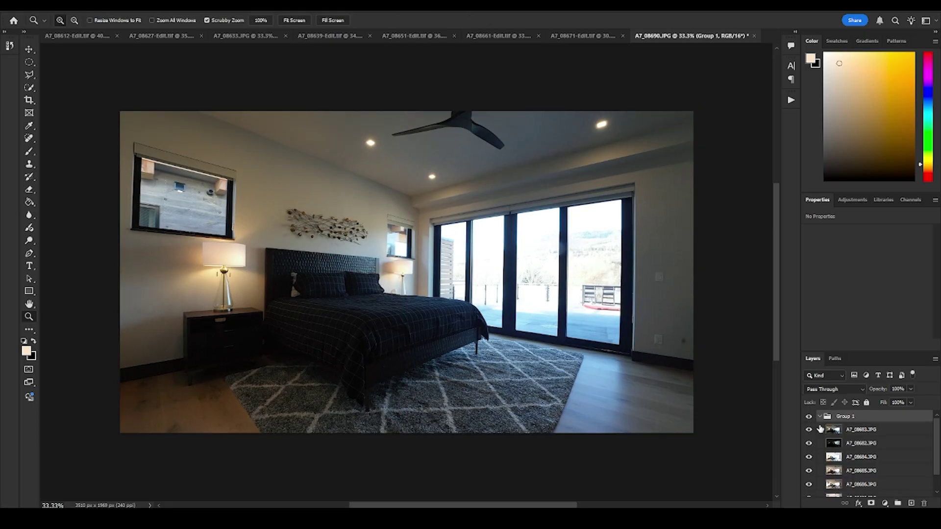
click(809, 429)
click(809, 444)
click(809, 447)
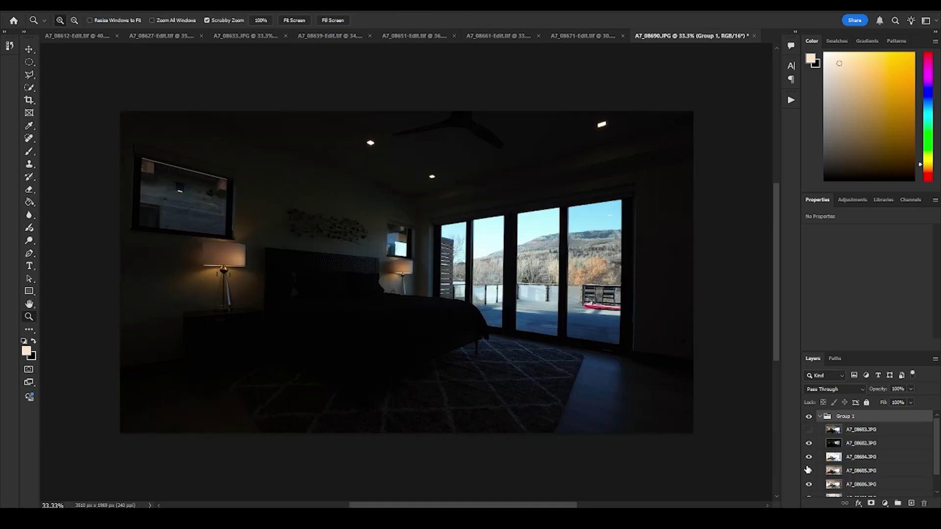
click(808, 470)
alt+click(808, 484)
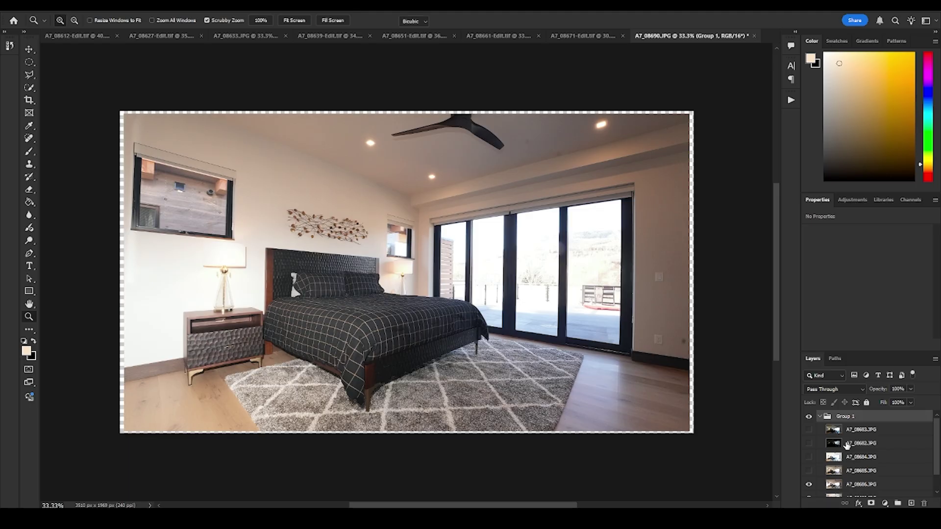
Enlarge the layer group by about 2% and centre it so the image covers the transparent canvas edges
key(ctrl+t)
drag(702, 274, 713, 275)
drag(665, 292, 659, 292)
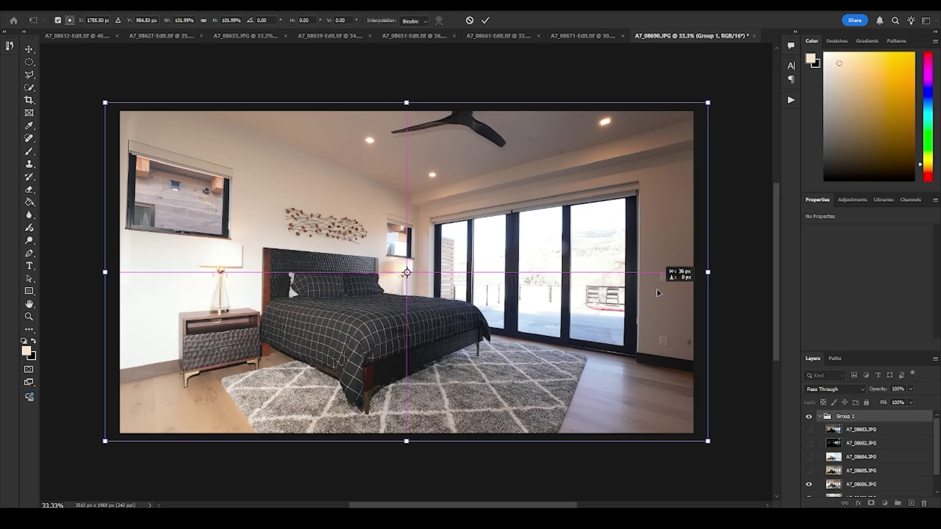
click(485, 21)
Confirm the group's enlargement and compare the exposures by showing and hiding A7_08684.JPG and A7_08685.JPG above A7_08686.JPG
drag(808, 430, 809, 450)
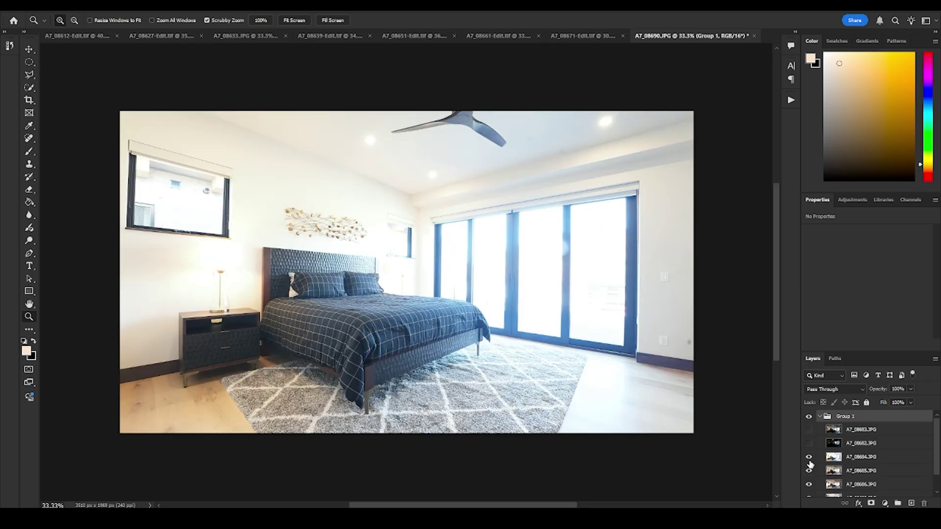
click(808, 459)
click(808, 471)
scroll(809, 482, down, 2)
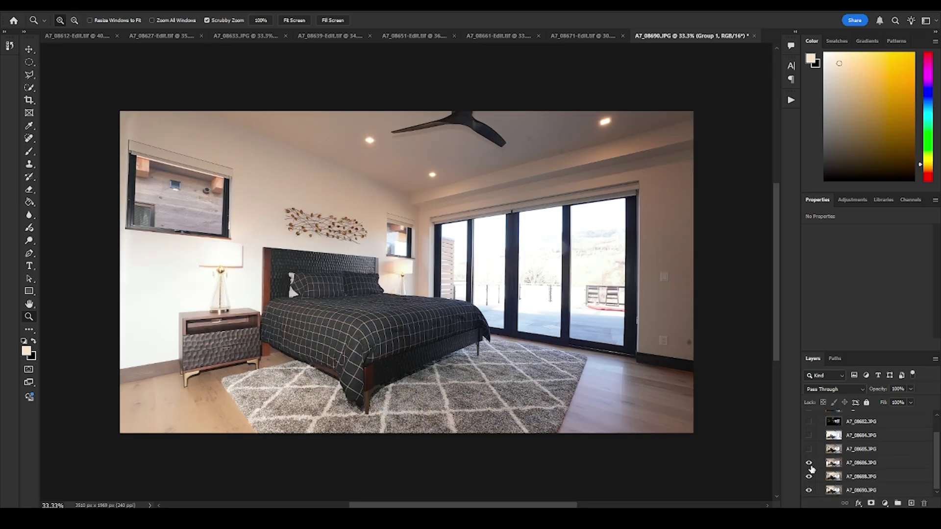
drag(810, 466, 811, 472)
Show all the hidden exposure layers, place A7_08685.JPG directly below A7_08683.JPG, and select A7_08683.JPG
scroll(812, 474, up, 2)
drag(809, 430, 852, 424)
scroll(811, 474, down, 1)
scroll(814, 476, up, 2)
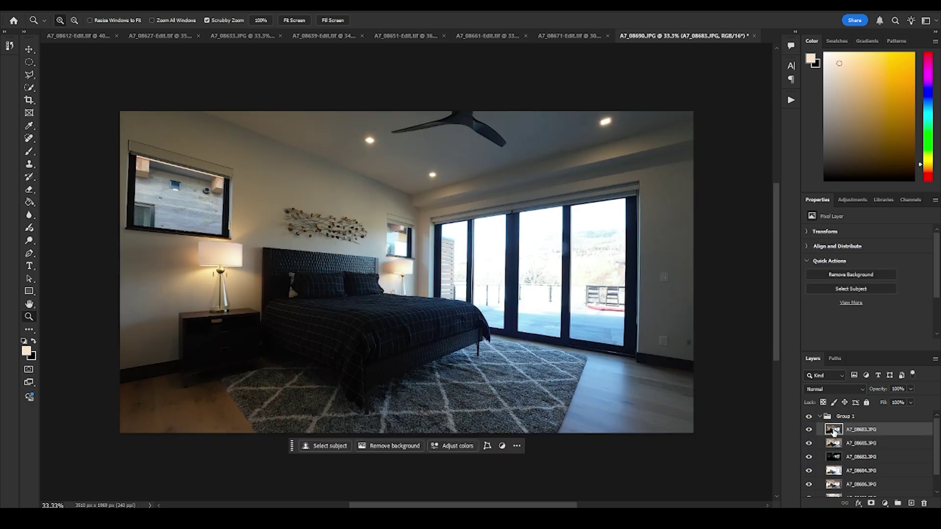
Set the A7_08683.JPG layer to Luminosity blending at 50% opacity
click(857, 389)
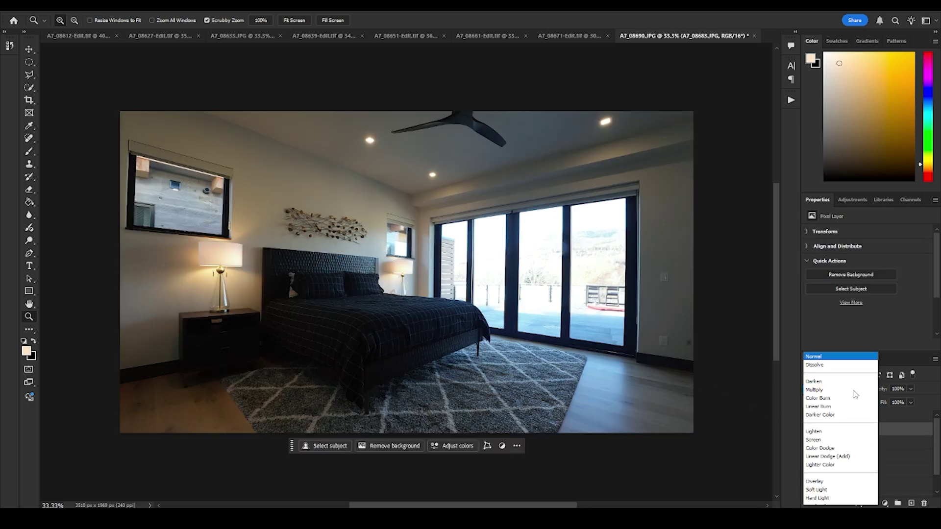
click(833, 495)
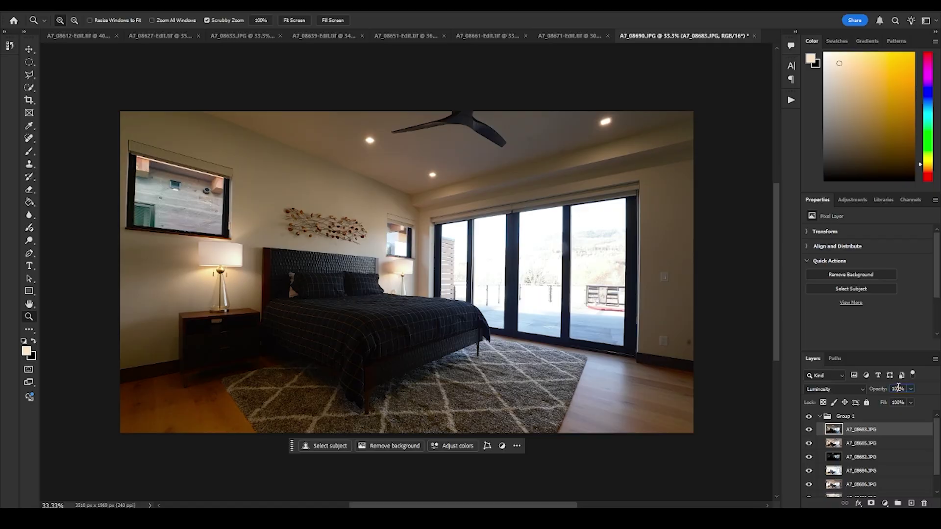
text(50)
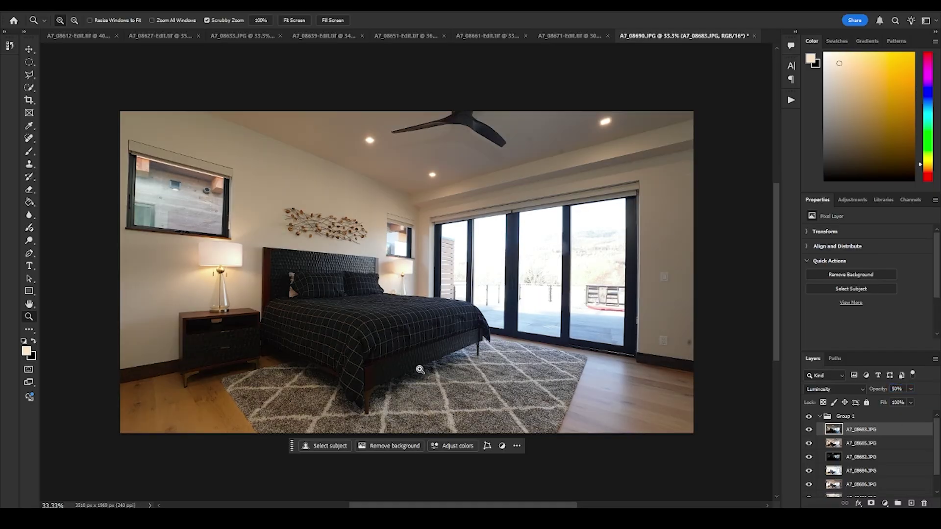
Add a layer mask to A7_08683.JPG and brush black at 30% flow over the floor, rug and ceiling to lighten them
click(870, 503)
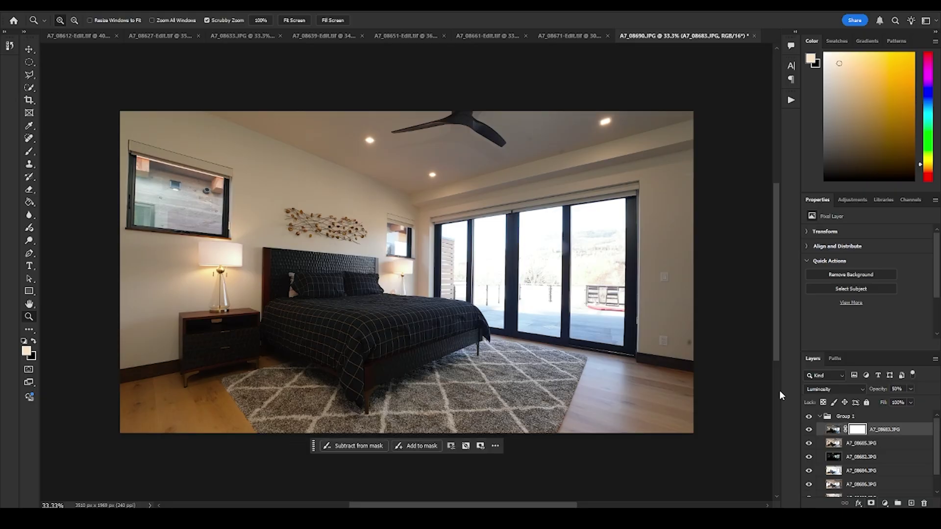
key(b)
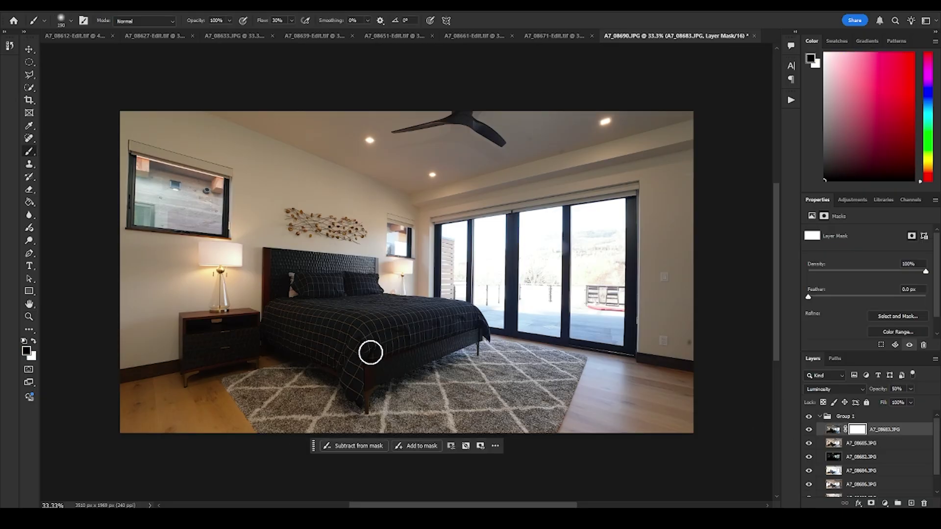
drag(228, 372, 326, 363)
mouse_move(212, 419)
mouse_down()
mouse_move(168, 419)
mouse_move(212, 382)
mouse_move(280, 355)
mouse_up()
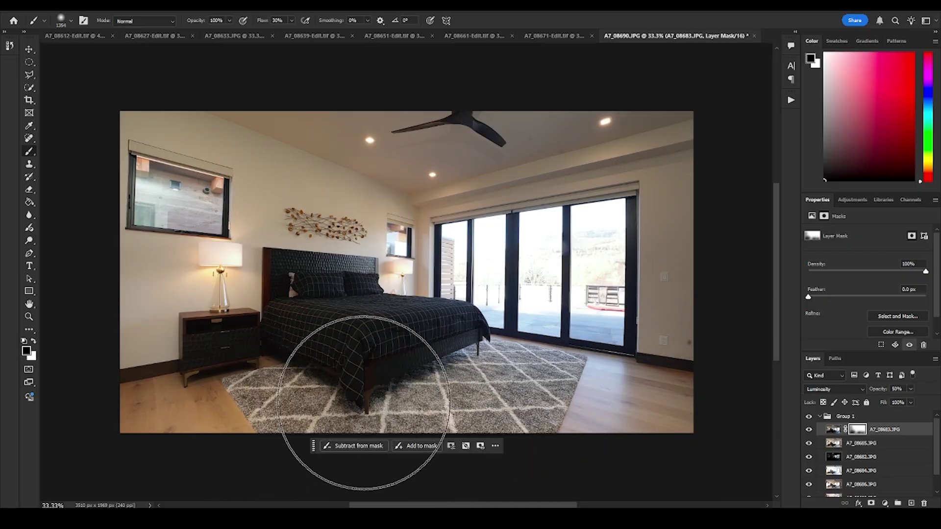
mouse_move(582, 140)
mouse_down()
mouse_move(434, 170)
mouse_move(365, 196)
mouse_move(546, 128)
mouse_move(630, 118)
mouse_up()
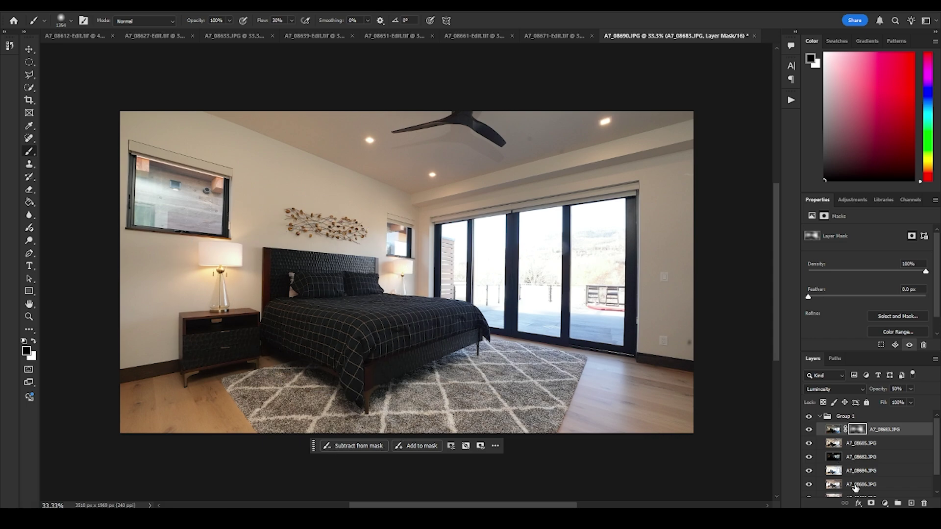
Move A7_08686.JPG to the top of the group and hide it with a black layer mask
drag(855, 487, 854, 431)
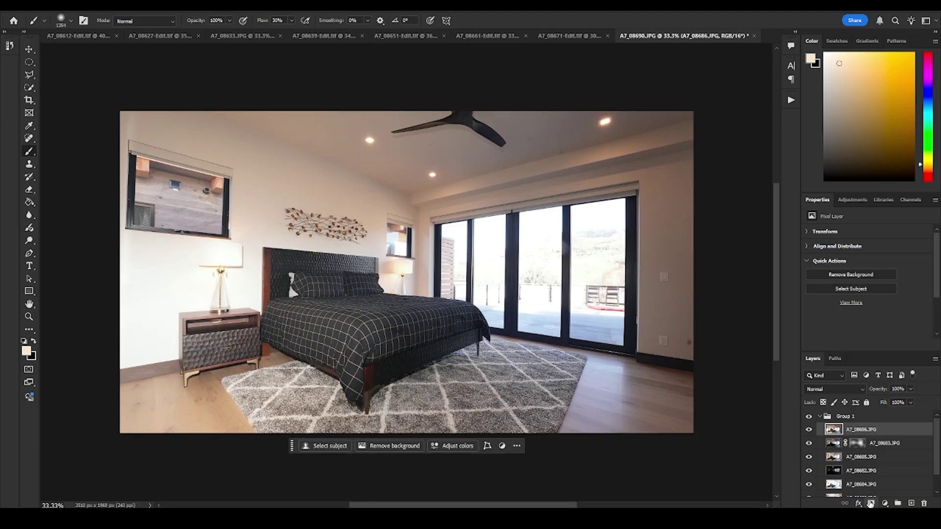
click(870, 504)
key(ctrl+i)
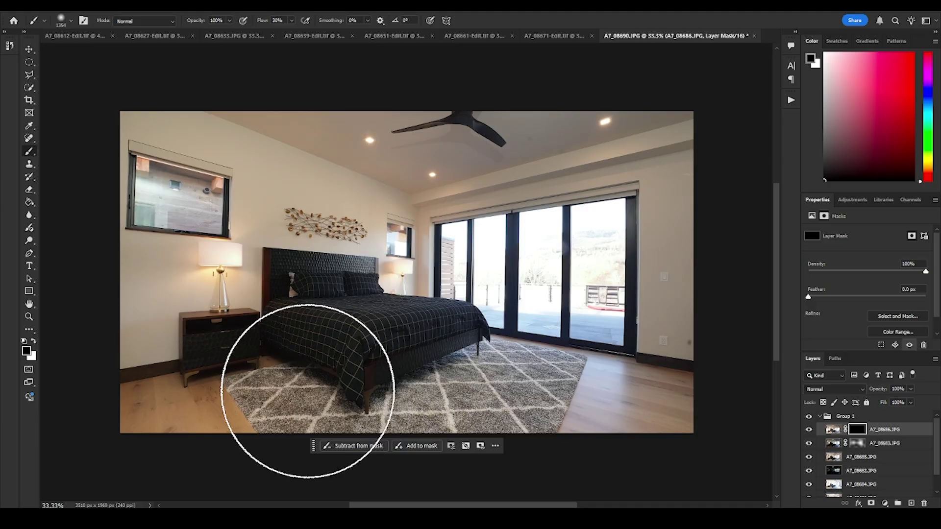
Brush white at 10% flow on the A7_08686.JPG mask to brighten the bed, nightstand and wall beside the large window
key(x)
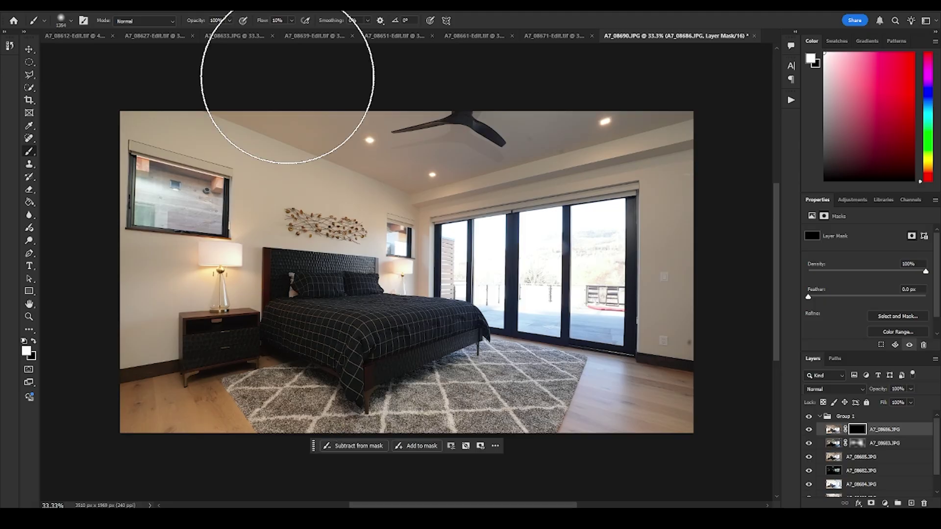
mouse_move(295, 353)
mouse_down()
mouse_move(270, 378)
mouse_move(449, 382)
mouse_move(383, 388)
mouse_move(316, 376)
mouse_move(262, 391)
mouse_move(219, 327)
mouse_up()
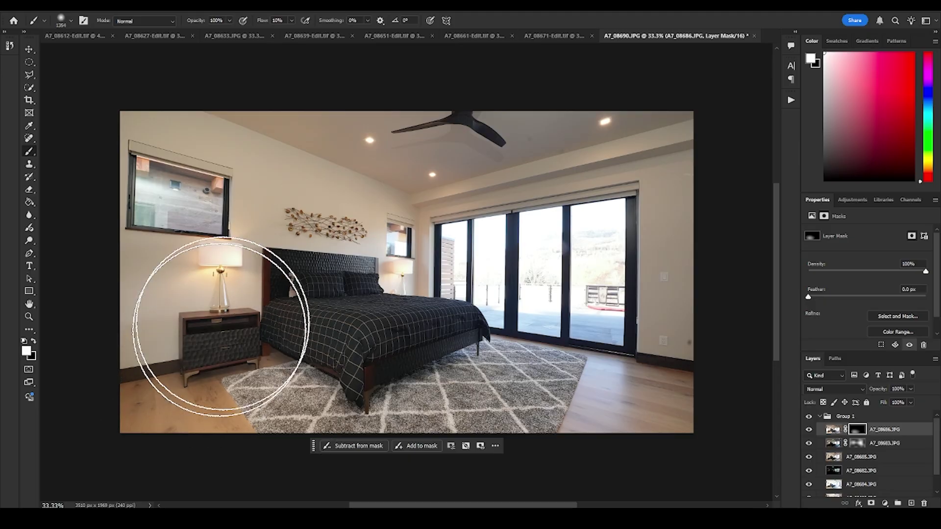
mouse_move(156, 305)
mouse_down()
mouse_move(140, 304)
mouse_move(126, 244)
mouse_move(141, 174)
mouse_up()
Move A7_08688.JPG to the top of the group and hide it with a black layer mask
scroll(848, 471, down, 2)
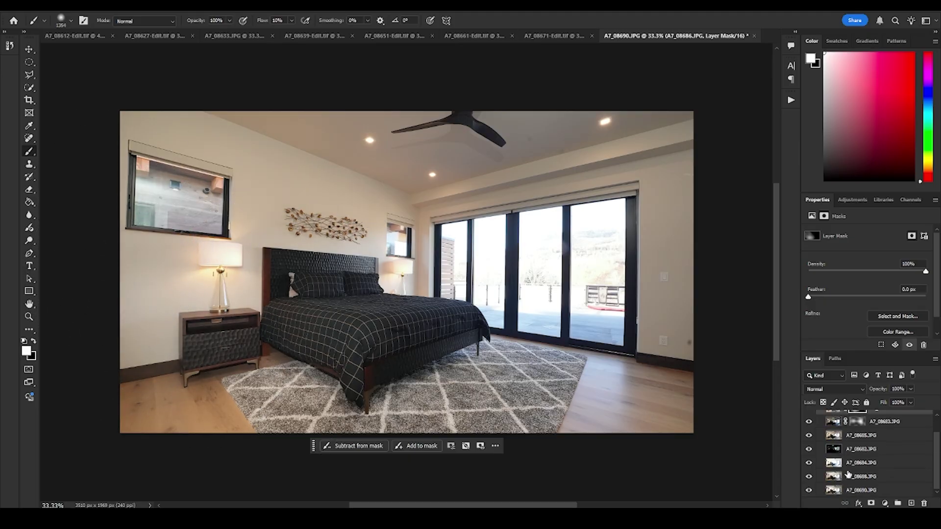
drag(854, 480, 851, 427)
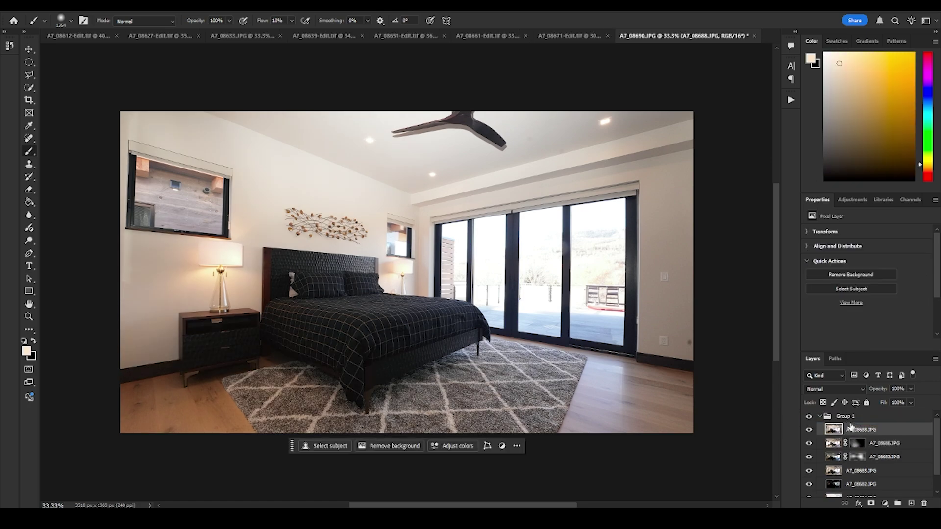
alt+click(871, 504)
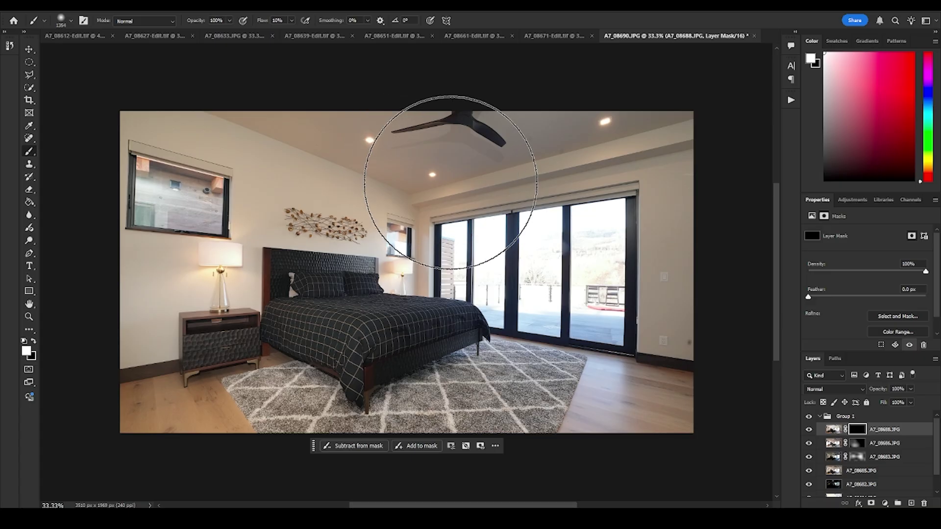
Try to reveal A7_08688.JPG over the ceiling around the fan with soft brush strokes on its mask
click(444, 165)
click(450, 152)
mouse_move(495, 170)
mouse_down()
mouse_move(409, 170)
mouse_move(487, 158)
mouse_move(433, 147)
mouse_move(449, 141)
mouse_move(493, 165)
mouse_up()
key(ctrl+z)
key(ctrl+z)
key(ctrl+z)
key(ctrl+z)
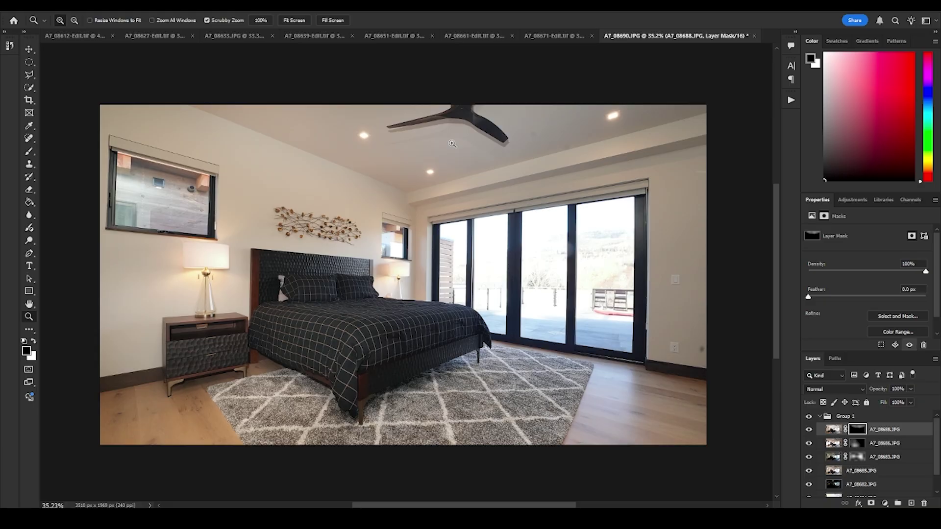
drag(431, 141, 477, 141)
drag(478, 141, 431, 196)
Move A7_08690.JPG to the top of the group, compare it with the blend by toggling its visibility, and send it back to the bottom
drag(856, 483, 848, 426)
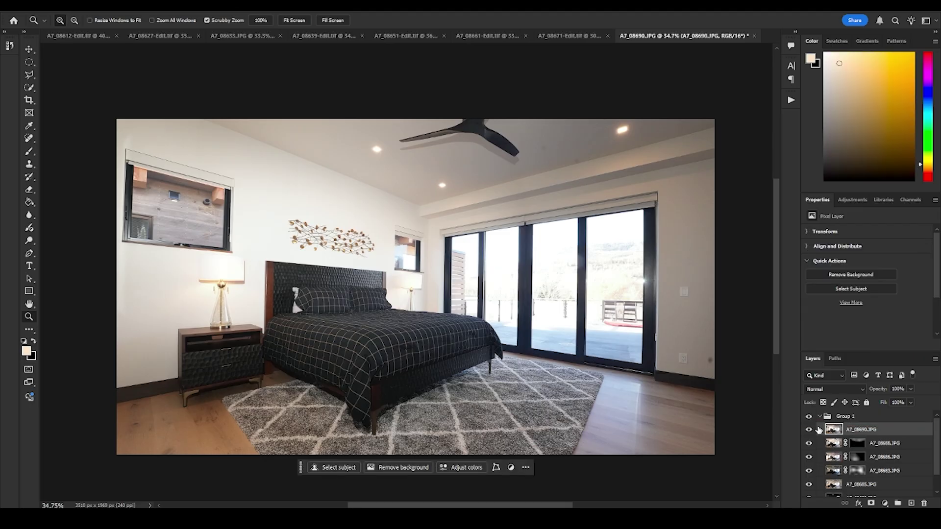
click(809, 429)
click(809, 430)
click(809, 430)
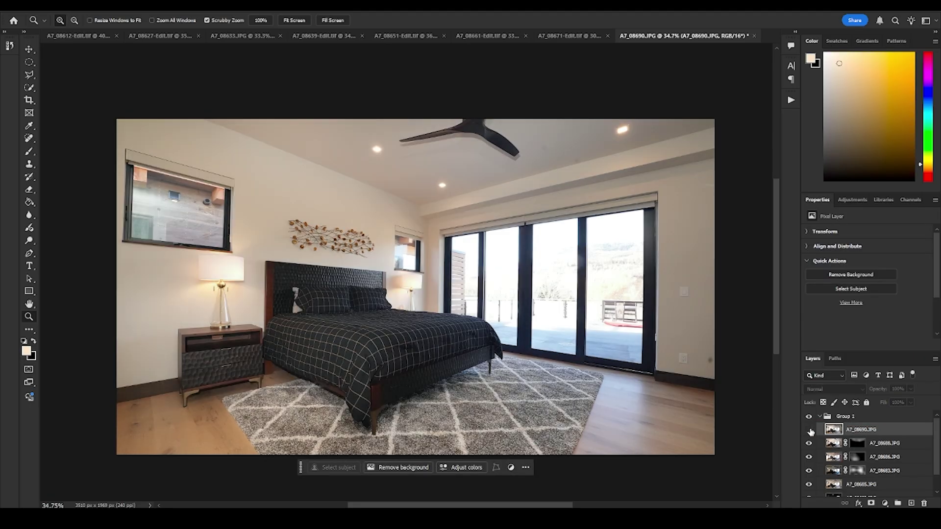
click(809, 430)
key(ctrl+shift+bracketleft)
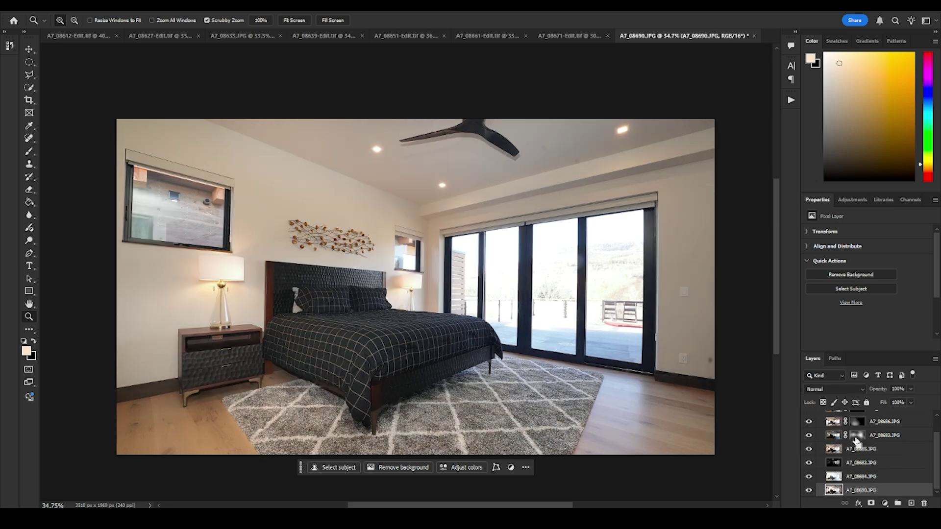
Black out the A7_08688.JPG mask, repaint it white over the ceiling and upper walls, and set the layer's opacity to 49%
scroll(853, 473, up, 2)
click(857, 429)
key(b)
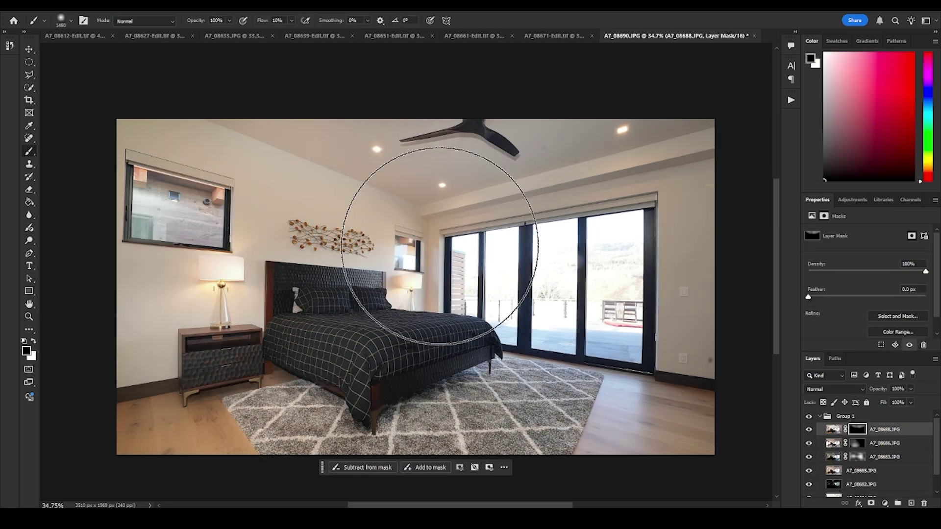
mouse_move(361, 226)
mouse_down()
mouse_move(379, 161)
mouse_move(371, 335)
mouse_up()
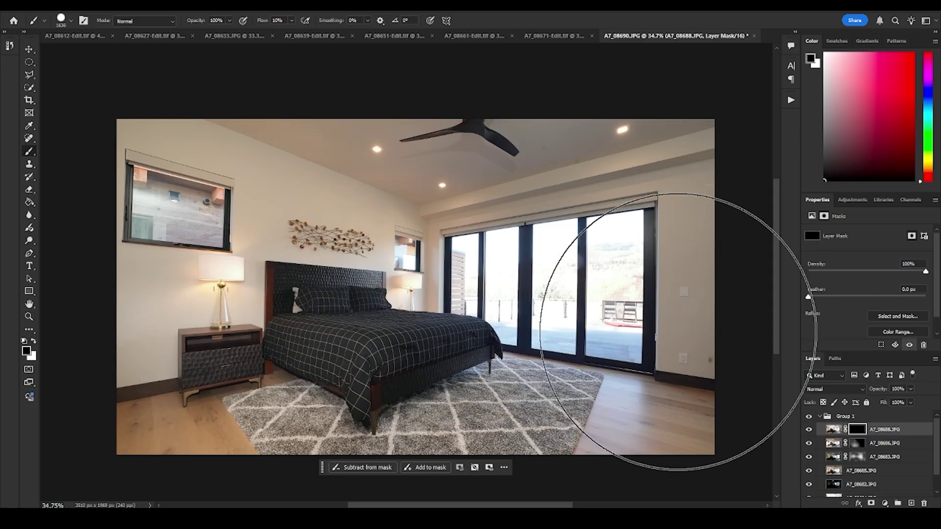
key(x)
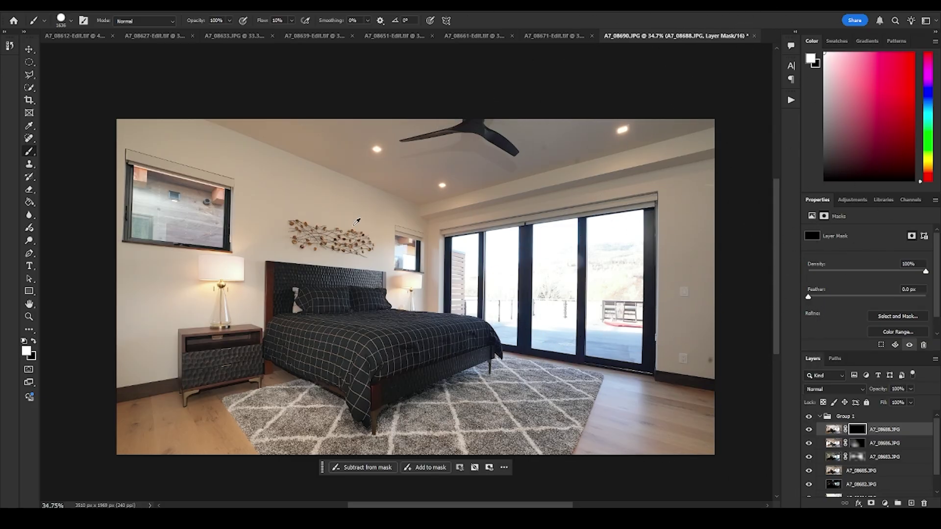
mouse_move(341, 213)
mouse_down()
mouse_move(256, 211)
mouse_move(275, 181)
mouse_move(365, 196)
mouse_move(661, 158)
mouse_move(130, 165)
mouse_up()
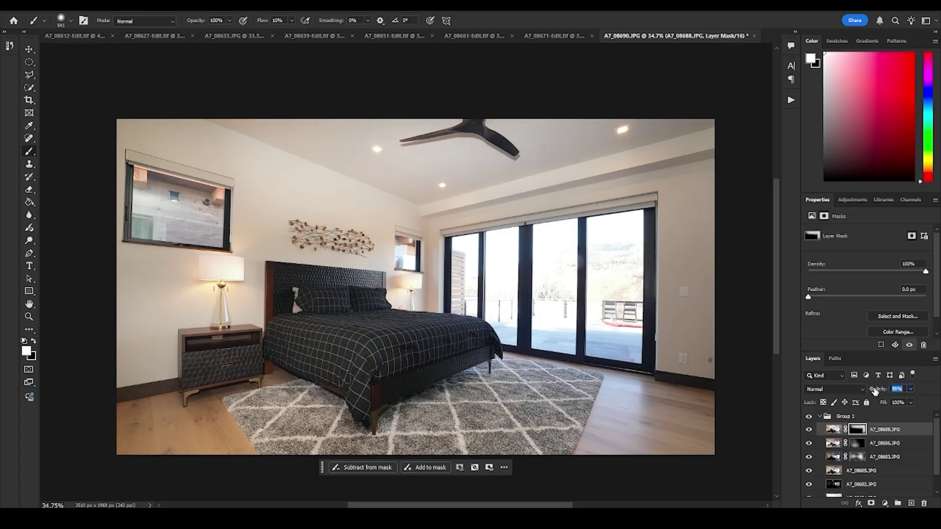
mouse_move(874, 391)
mouse_down()
mouse_move(909, 391)
mouse_move(881, 389)
mouse_up()
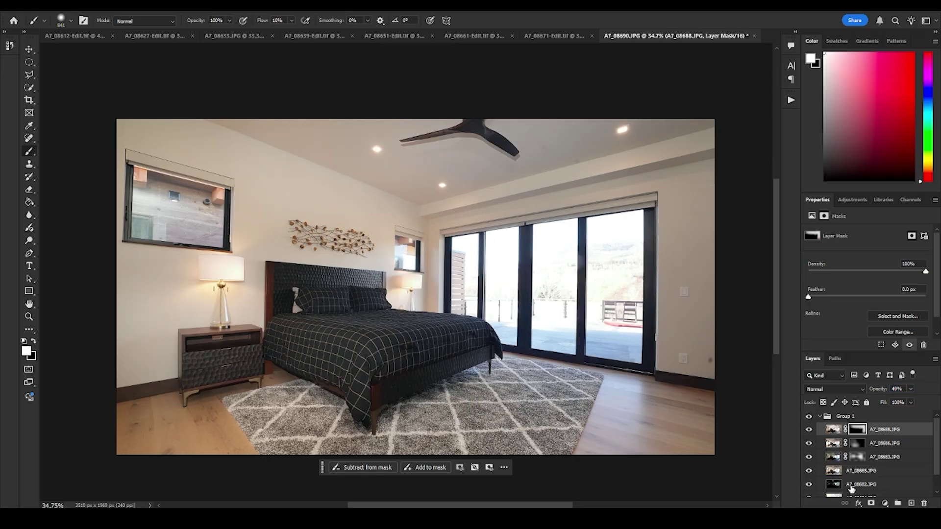
Move the dark exposure A7_08682.JPG to the top of the group, compare it with the blend, and hide it with a black mask
shift+click(856, 429)
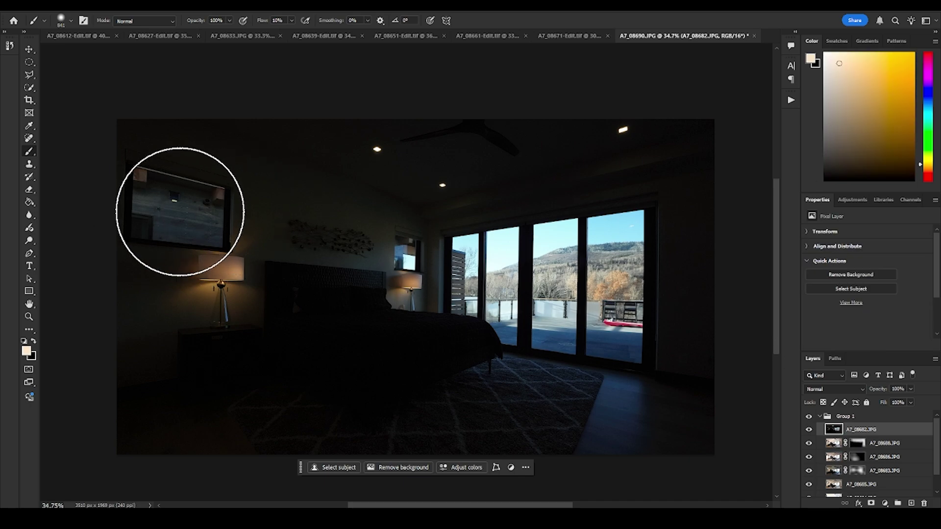
click(809, 429)
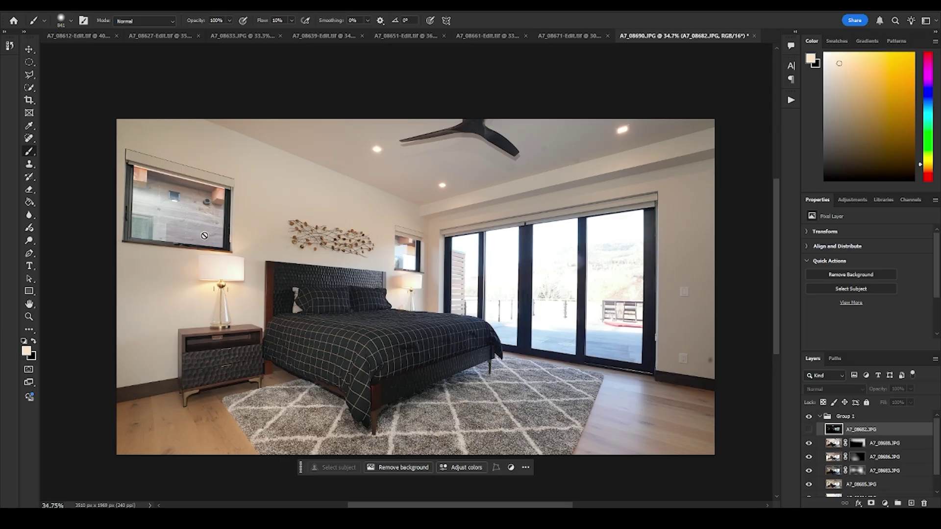
click(808, 430)
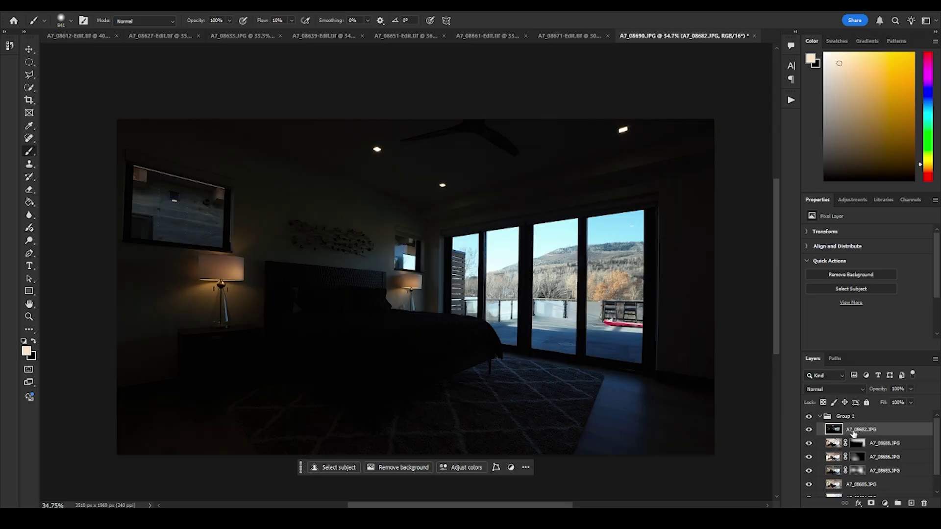
alt+click(871, 503)
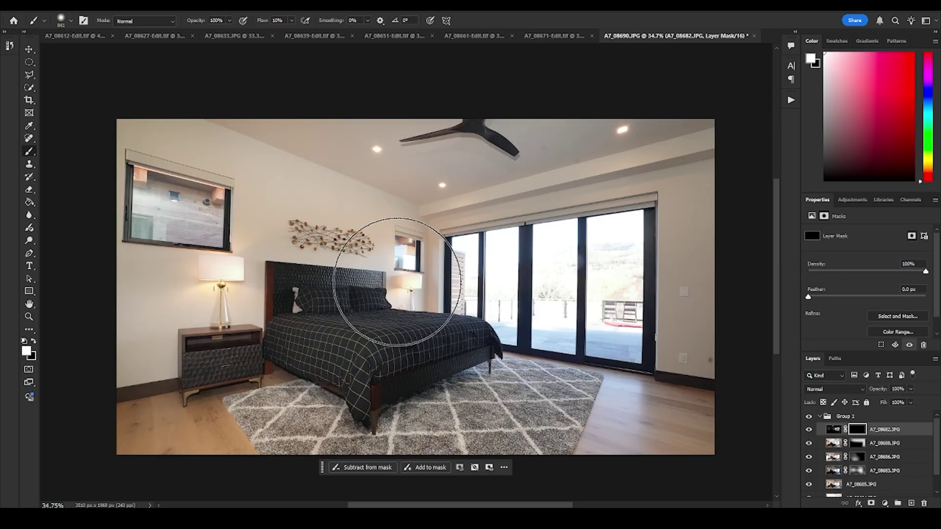
Select the glass pane of the small window beside the bed with a four-corner Polygonal Lasso outline
key(z)
drag(406, 243, 506, 244)
mouse_move(432, 307)
mouse_down()
mouse_move(454, 223)
mouse_move(436, 248)
mouse_up()
key(p)
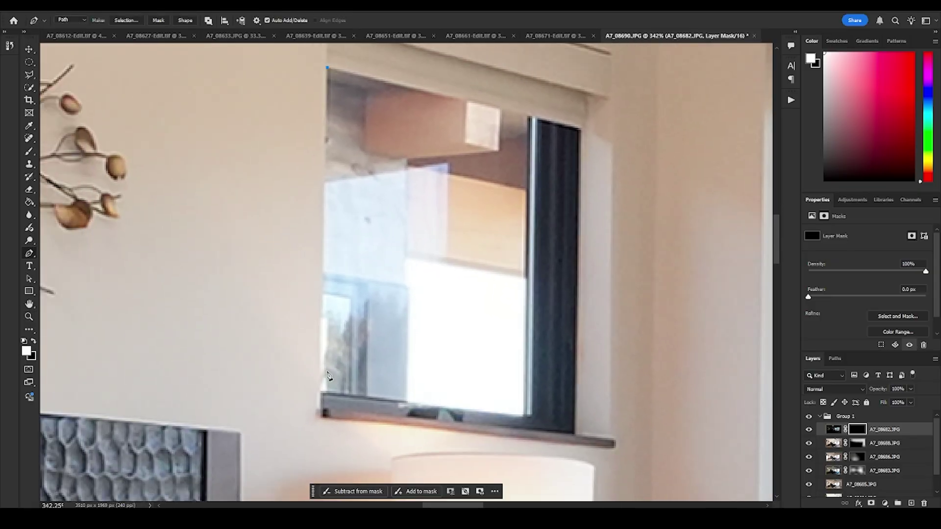
key(l)
click(328, 70)
click(321, 392)
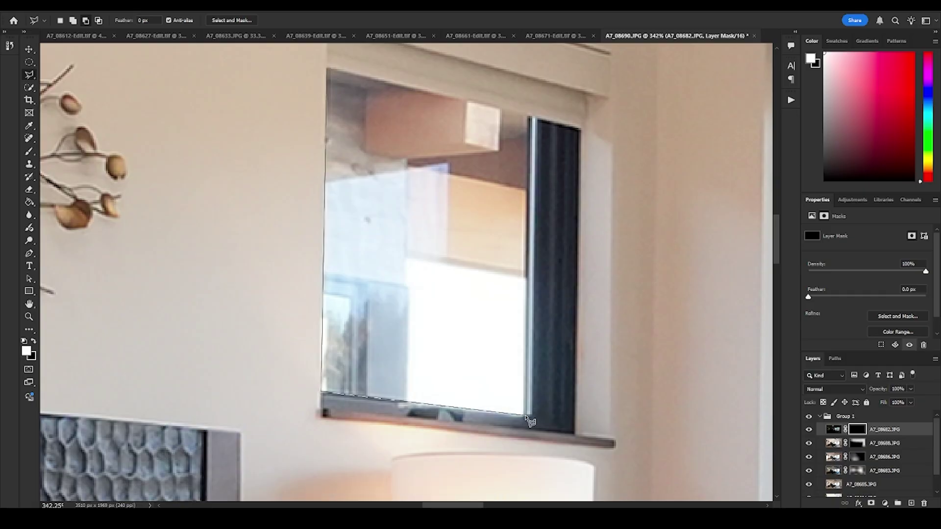
click(525, 415)
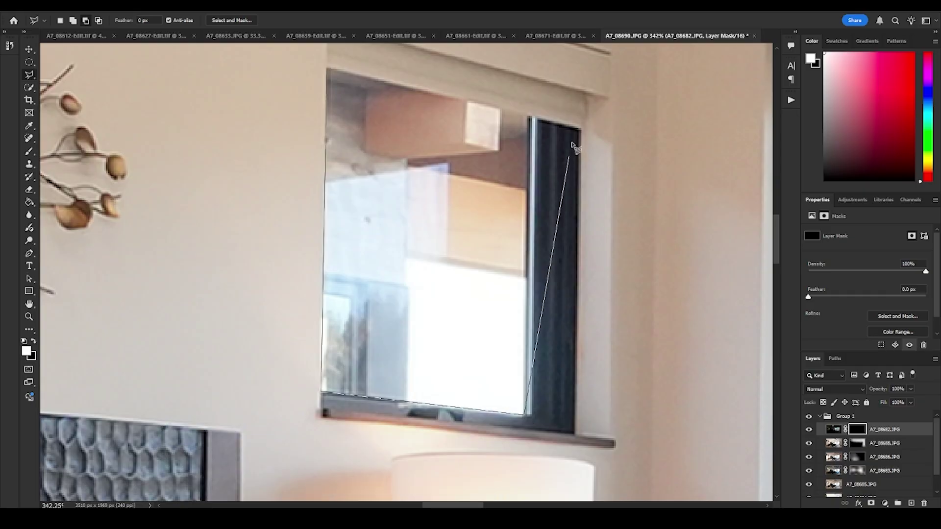
double_click(530, 118)
Fill the selected window pane with white on the A7_08682.JPG mask to reveal the darker outside view
click(33, 340)
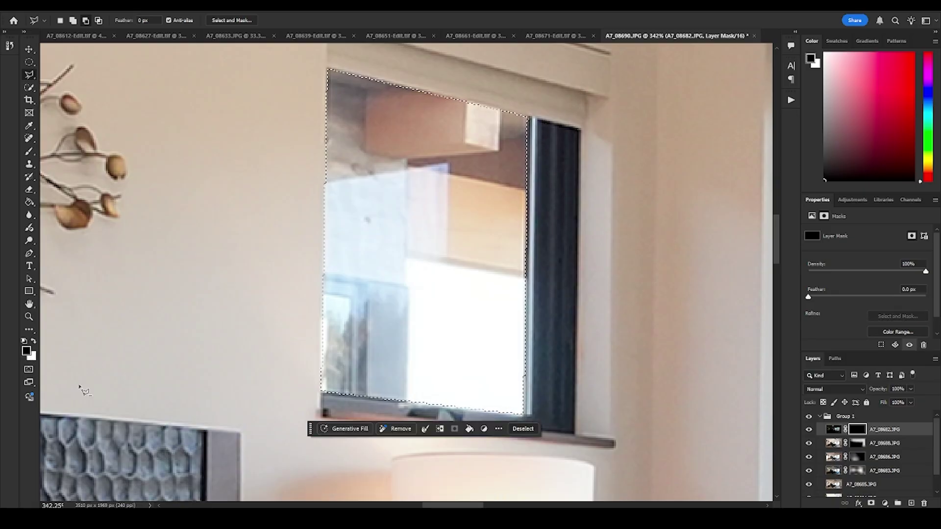
key(ctrl+BackSpace)
key(z)
drag(427, 370, 383, 277)
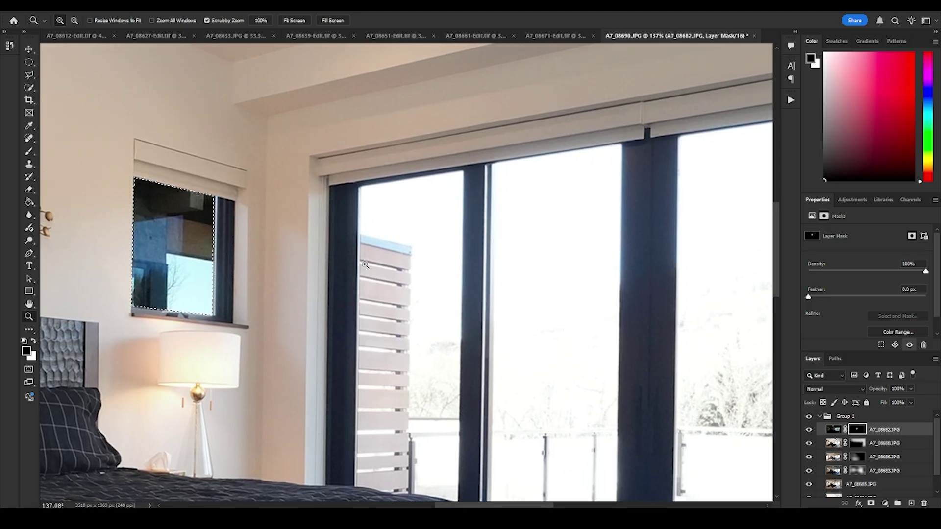
Try to outline the glass area of the large sliding doors with the Polygonal Lasso, following the bed edge, lower frame and upper frame
drag(362, 247, 387, 260)
key(l)
scroll(377, 392, down, 5)
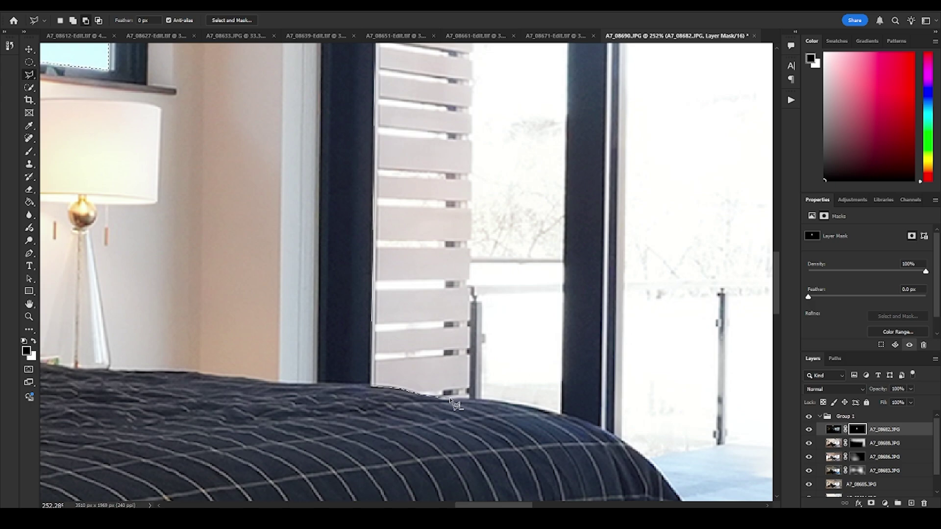
click(479, 400)
click(561, 416)
drag(612, 435, 372, 266)
click(409, 292)
click(446, 341)
drag(479, 396, 259, 340)
click(276, 377)
click(389, 393)
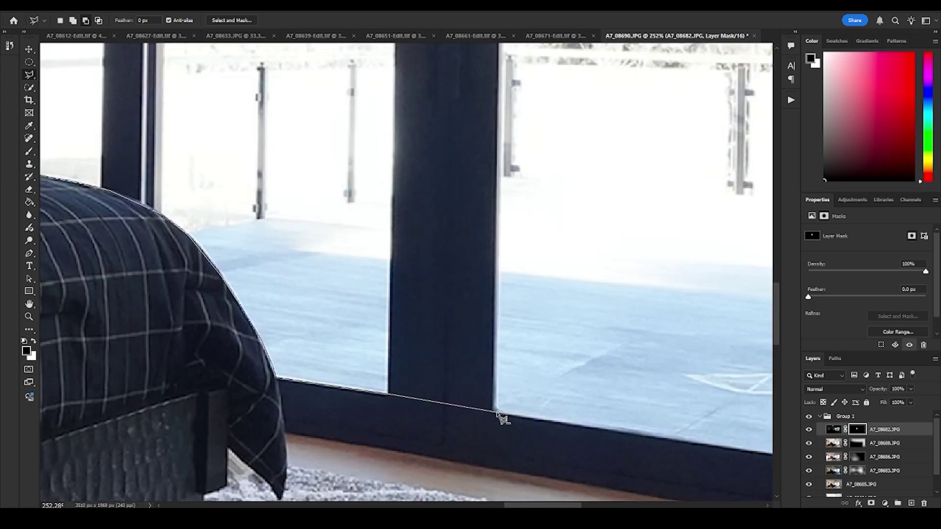
click(497, 413)
drag(497, 414, 187, 316)
click(581, 366)
drag(581, 365, 142, 310)
click(546, 366)
drag(571, 139, 539, 441)
mouse_move(451, 171)
mouse_down()
mouse_move(420, 353)
mouse_move(445, 346)
mouse_up()
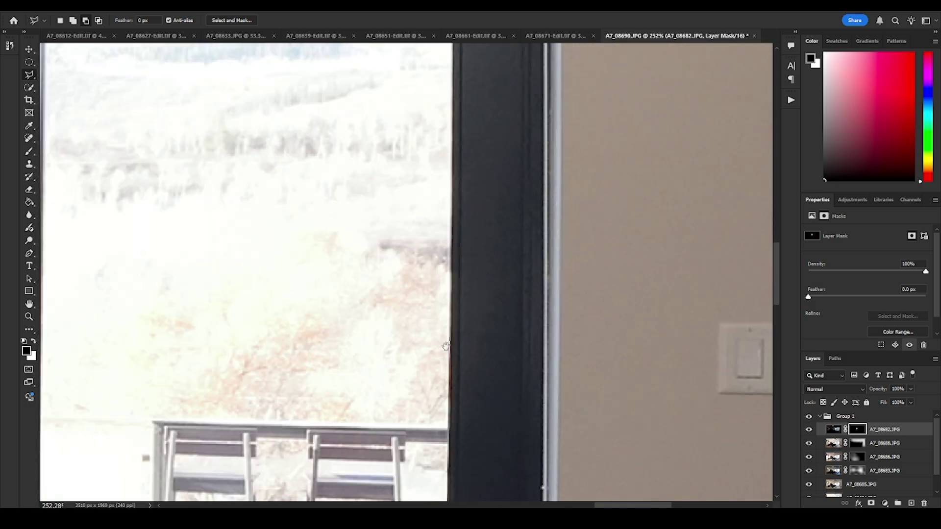
drag(448, 107, 448, 441)
click(453, 104)
drag(453, 104, 716, 126)
click(309, 186)
drag(243, 208, 377, 243)
Outline the whole glass area of the sliding doors as a new Polygonal Lasso selection, replacing the small window's selection
key(z)
mouse_move(480, 266)
mouse_down()
mouse_move(325, 290)
mouse_move(417, 279)
mouse_up()
drag(147, 321, 265, 280)
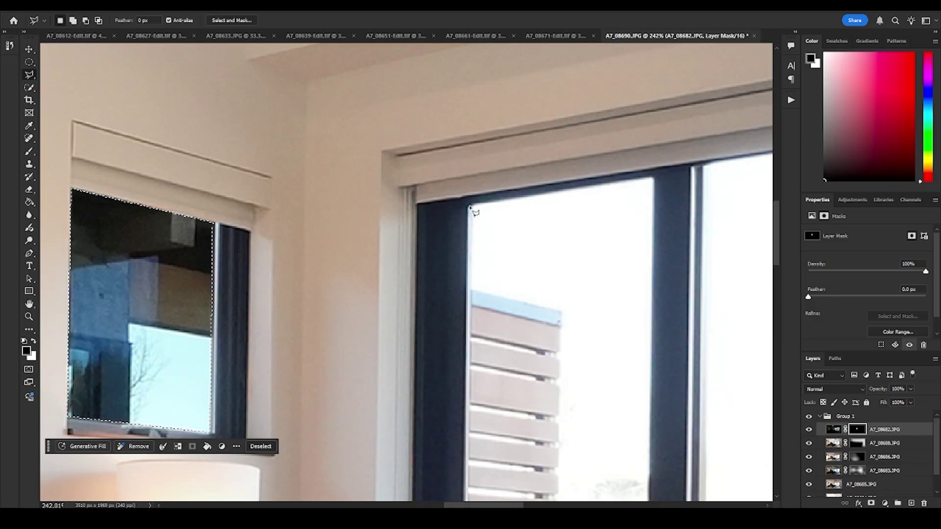
mouse_move(468, 238)
mouse_down()
mouse_move(499, 217)
mouse_move(432, 227)
mouse_move(473, 236)
mouse_up()
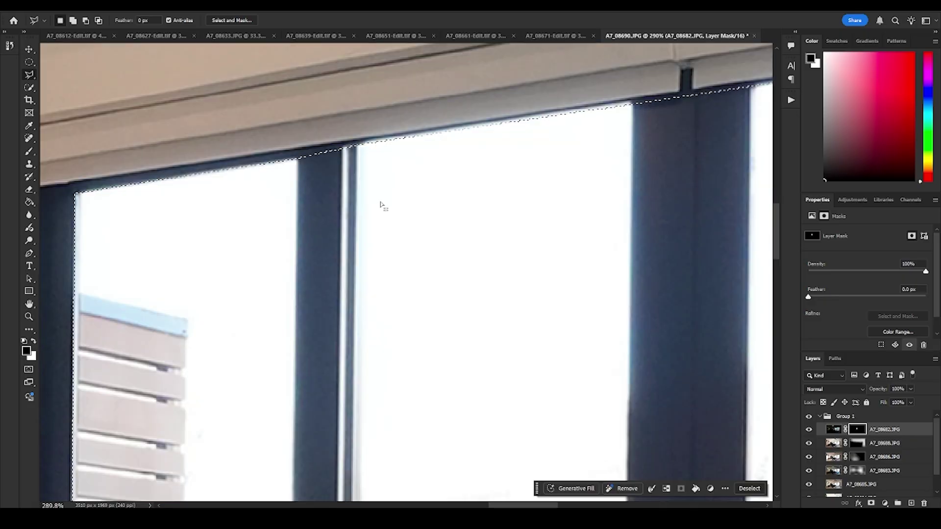
Subtract the narrow frame post between the first and second door panes from the selection with the Polygonal Lasso
key(z)
mouse_move(394, 209)
mouse_down()
mouse_move(338, 208)
mouse_move(412, 204)
mouse_up()
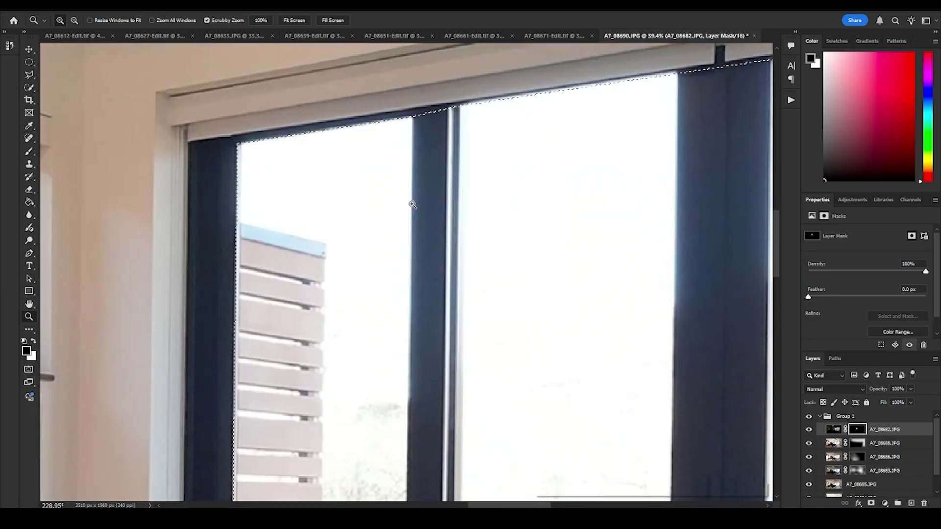
drag(385, 168, 338, 306)
drag(338, 267, 392, 286)
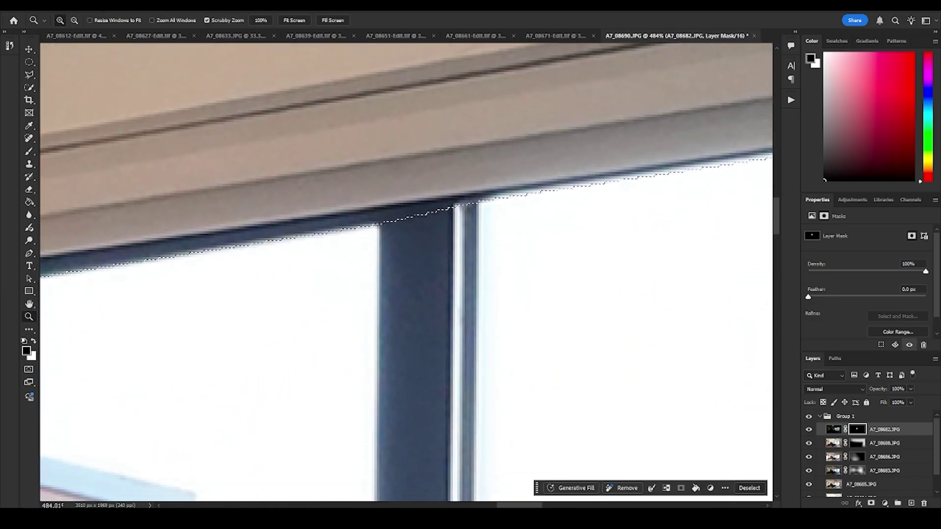
key(l)
click(85, 20)
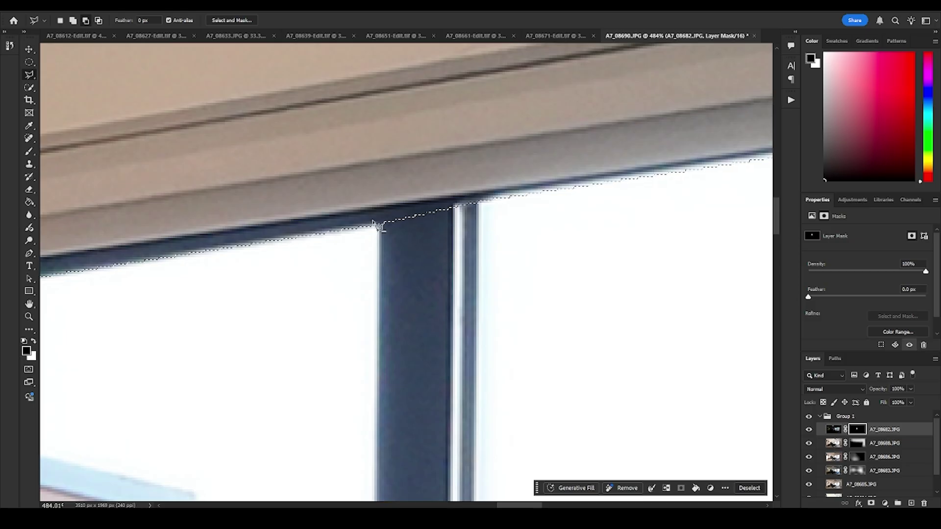
click(382, 226)
drag(378, 471, 382, 175)
mouse_move(383, 371)
mouse_down()
mouse_move(387, 199)
mouse_move(360, 125)
mouse_up()
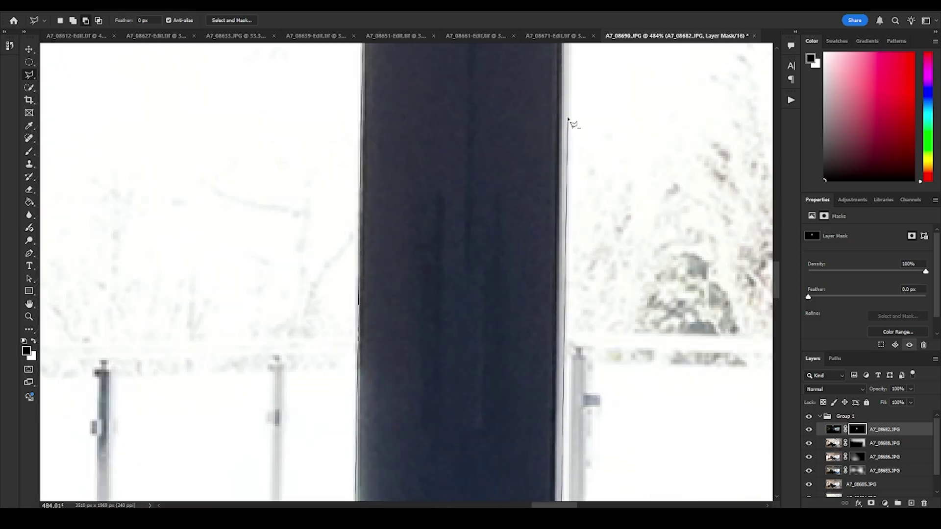
Subtract the wide frame post between the second and third door panes from the selection, tracing both of its edges
scroll(548, 171, down, 3)
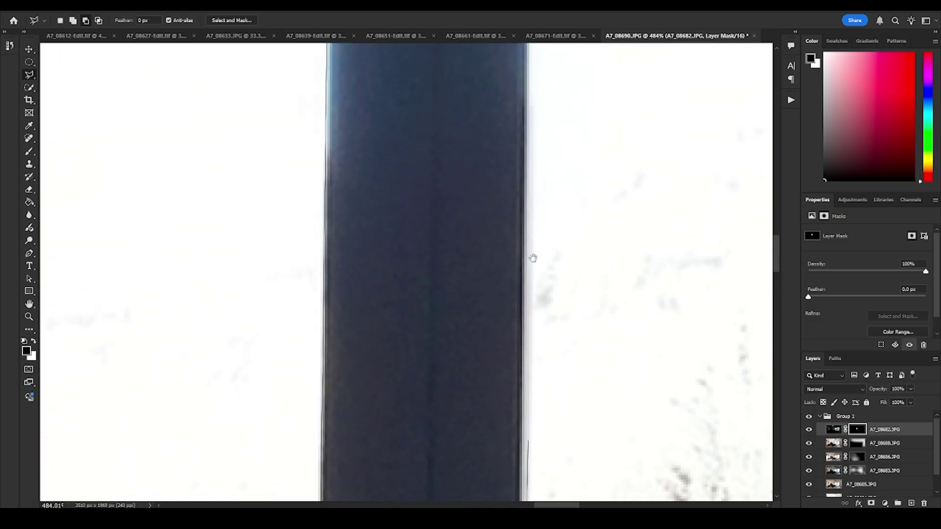
drag(529, 79, 483, 403)
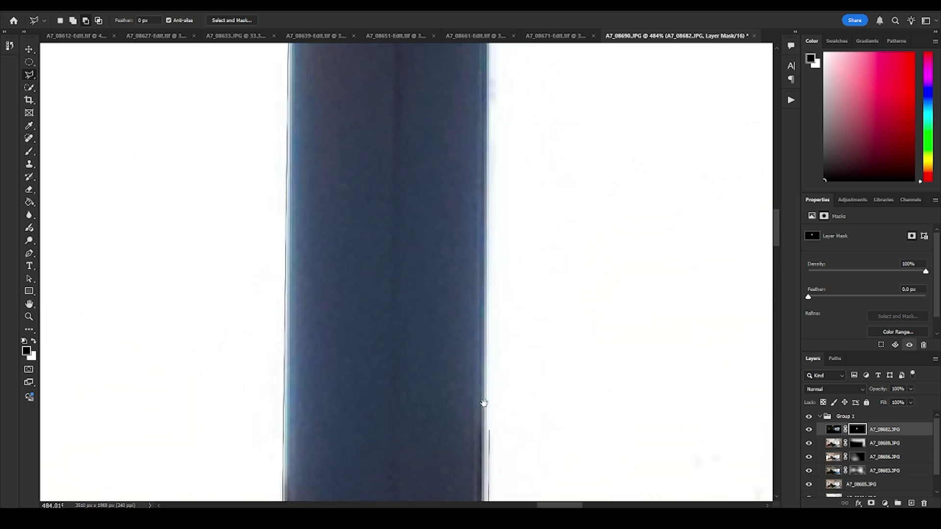
drag(490, 62, 443, 411)
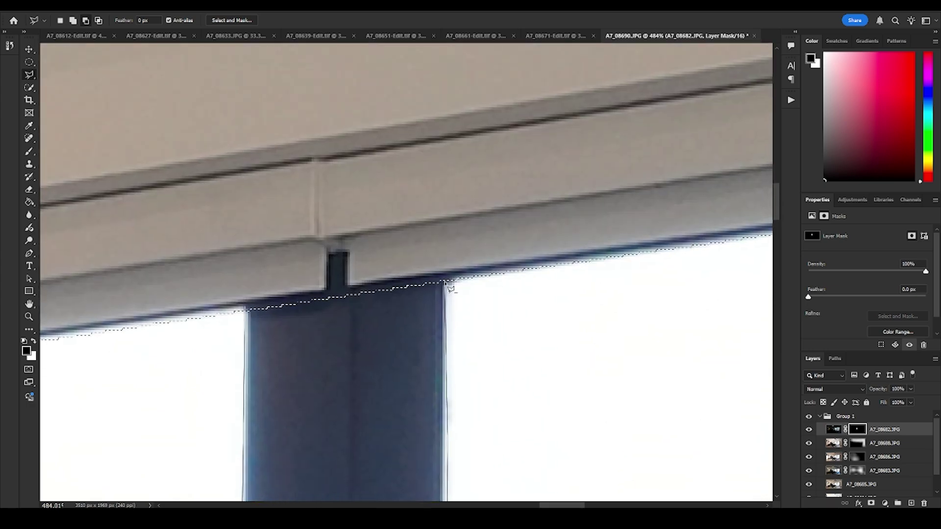
double_click(449, 255)
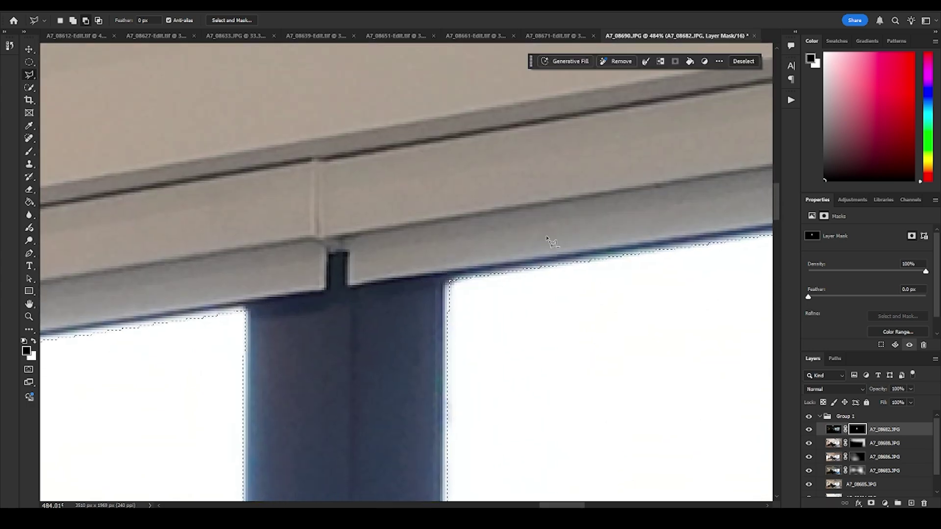
Subtract the frame post between the third and fourth door panes from the selection, tracing it down one side and up the other
drag(558, 226, 174, 172)
mouse_move(565, 114)
mouse_down()
mouse_move(484, 169)
mouse_move(327, 185)
mouse_up()
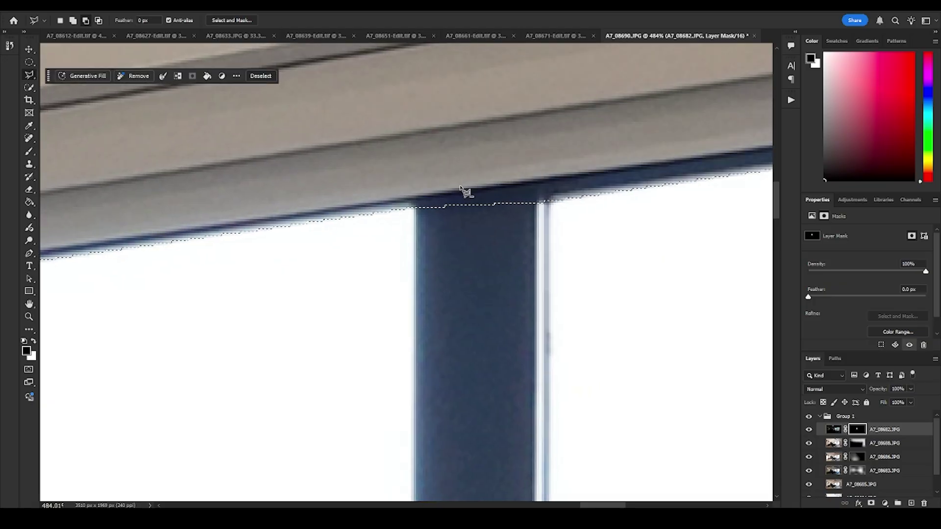
scroll(417, 198, down, 4)
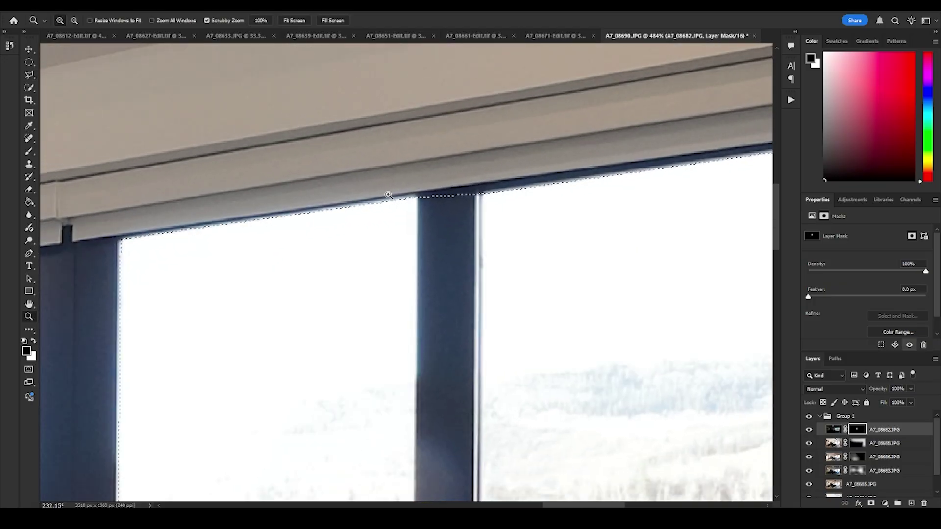
click(417, 194)
scroll(417, 399, down, 4)
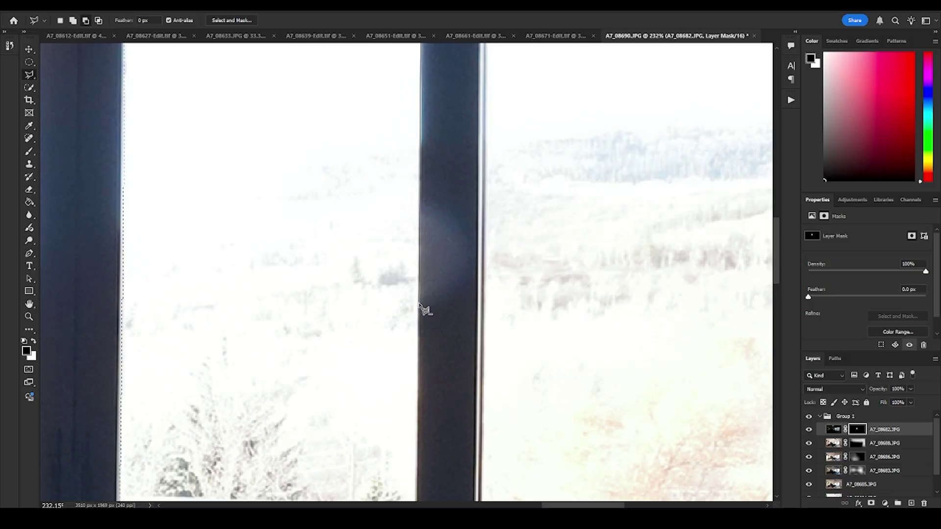
scroll(426, 323, down, 5)
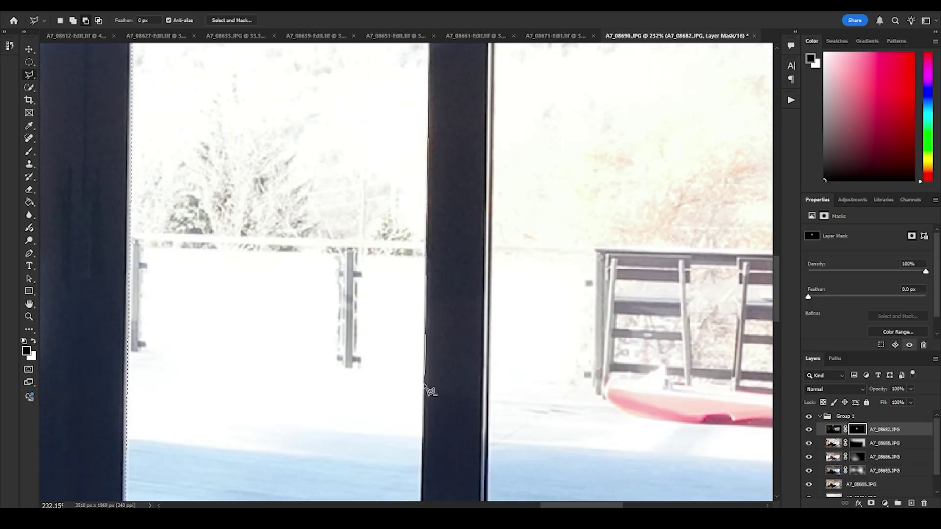
scroll(430, 391, down, 5)
click(428, 416)
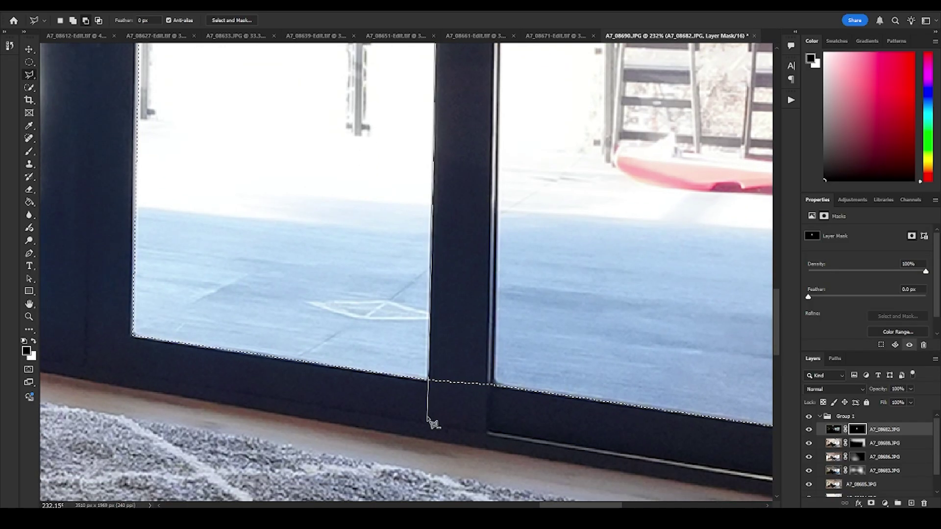
click(493, 392)
scroll(492, 89, up, 5)
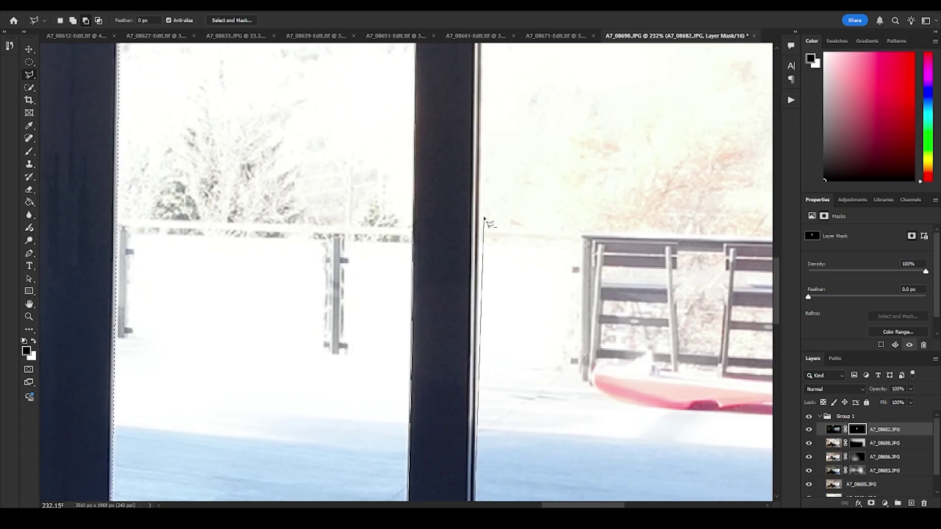
scroll(479, 205, up, 5)
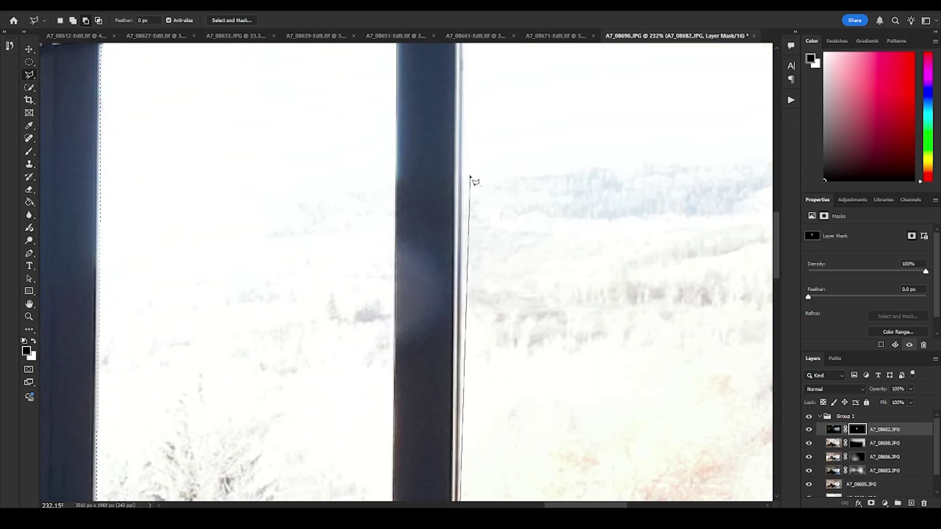
scroll(437, 409, up, 5)
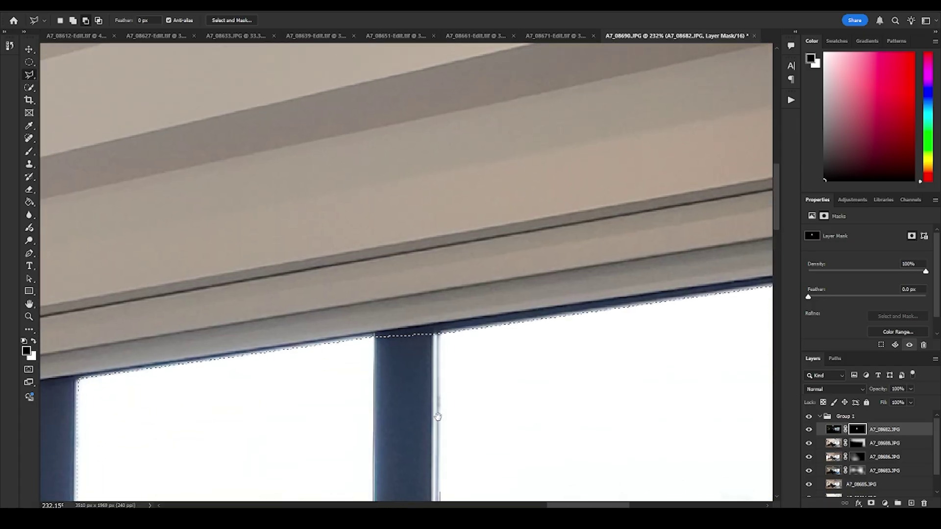
double_click(439, 317)
Fill the selected door panes with white on the A7_08682.JPG mask to reveal the outside view, and clear the selection
key(z)
mouse_move(466, 301)
mouse_down()
mouse_move(348, 313)
mouse_move(373, 316)
mouse_up()
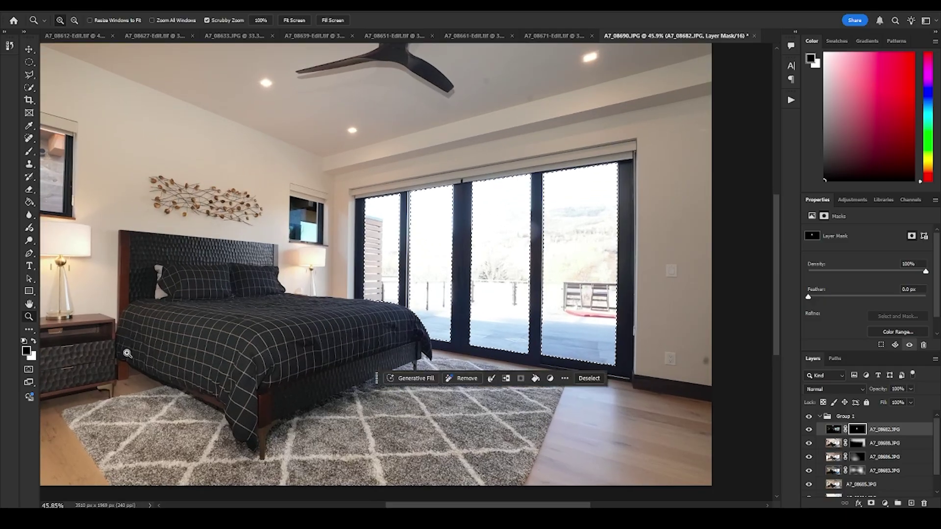
key(ctrl+BackSpace)
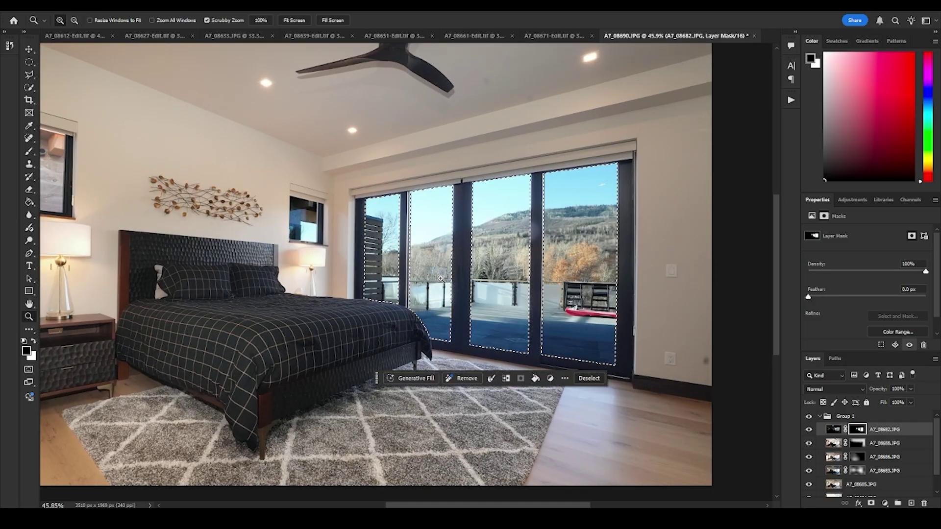
key(ctrl+d)
drag(468, 235, 460, 245)
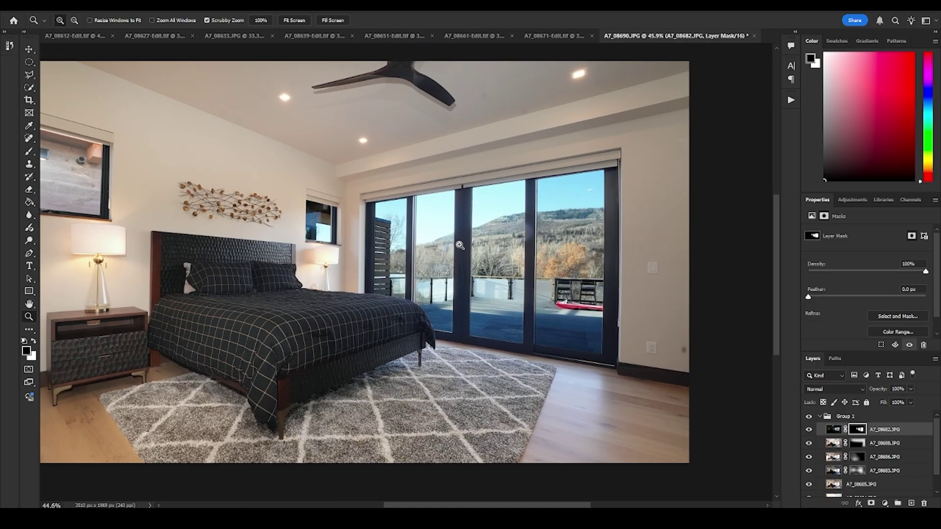
drag(456, 282, 562, 356)
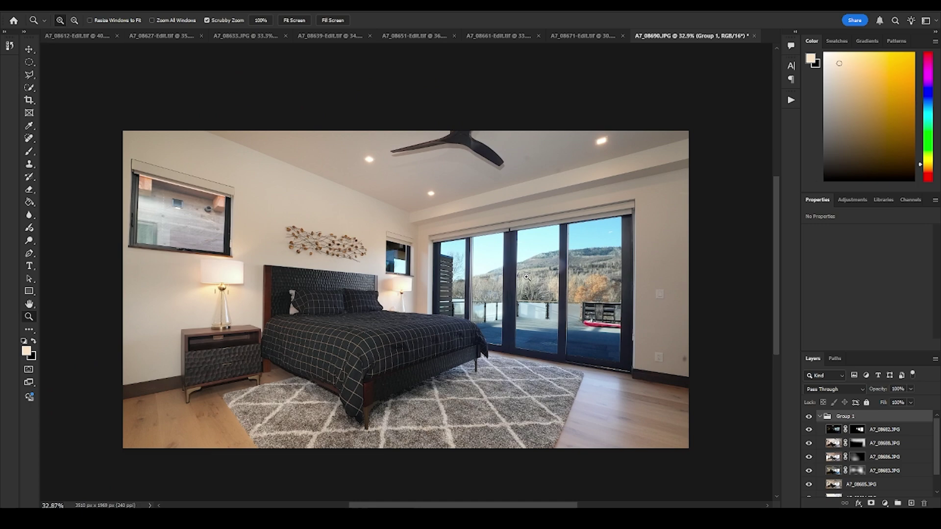
Add a Curves adjustment above A7_08682.JPG and clip it to that layer
drag(522, 277, 528, 278)
click(871, 430)
click(851, 199)
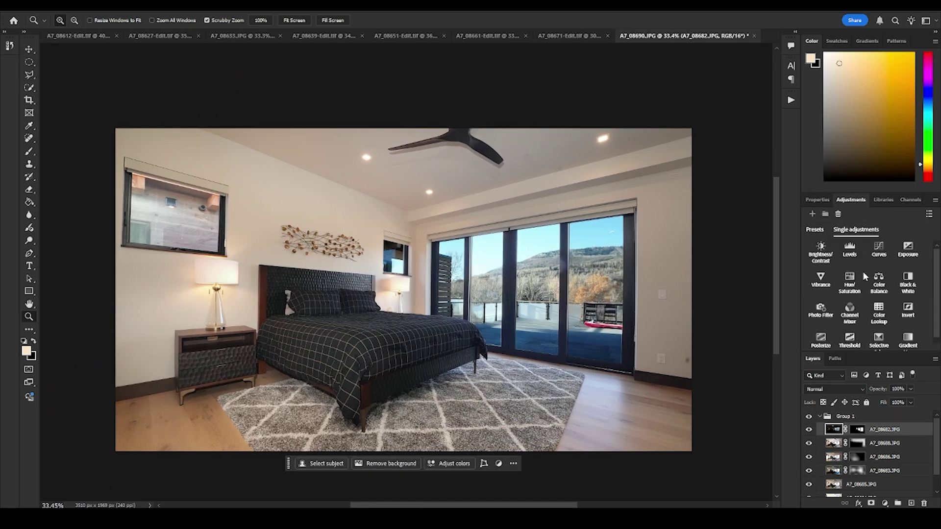
click(875, 252)
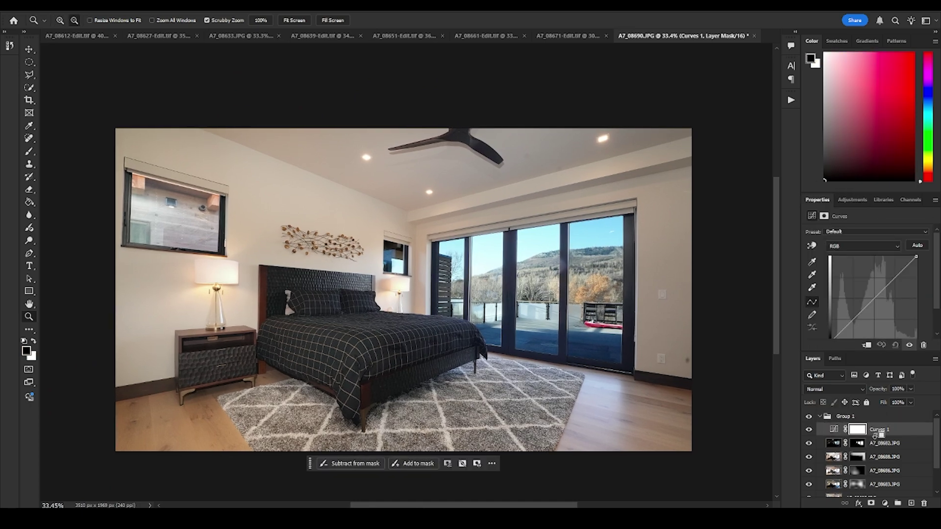
alt+click(877, 435)
Raise the lower part of the RGB curve to brighten the window views and pull its highlights down slightly
drag(855, 317, 852, 309)
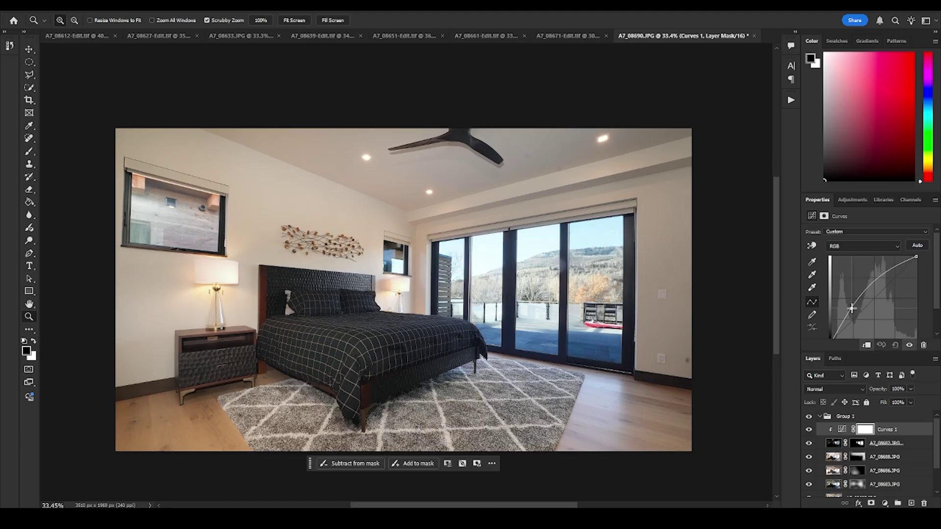
drag(887, 271, 897, 273)
drag(455, 276, 440, 289)
drag(480, 325, 539, 326)
Collapse and duplicate the exposure group, and merge the duplicate into a single pixel layer
click(819, 416)
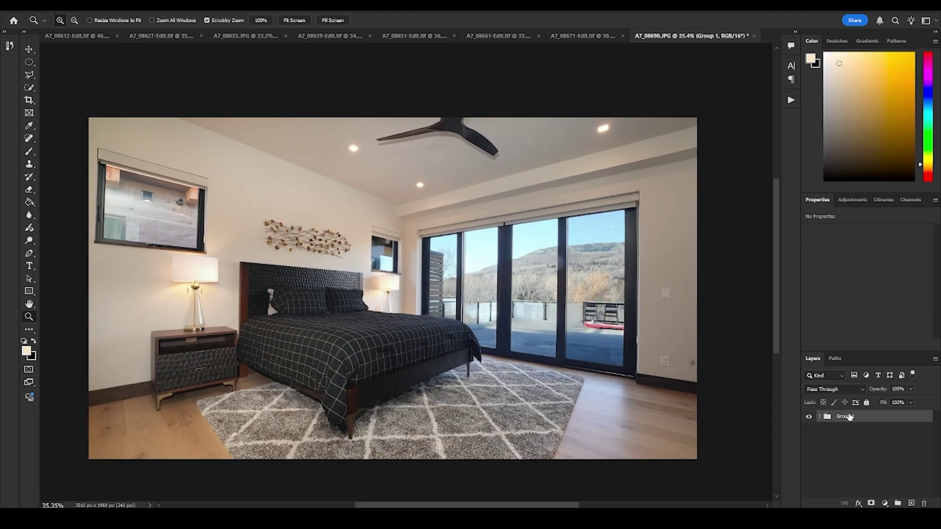
right_click(857, 416)
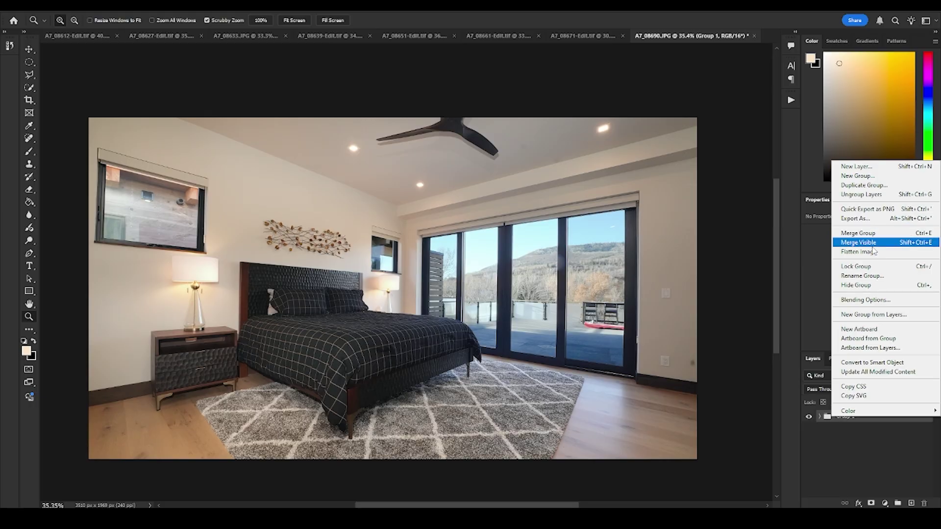
click(855, 186)
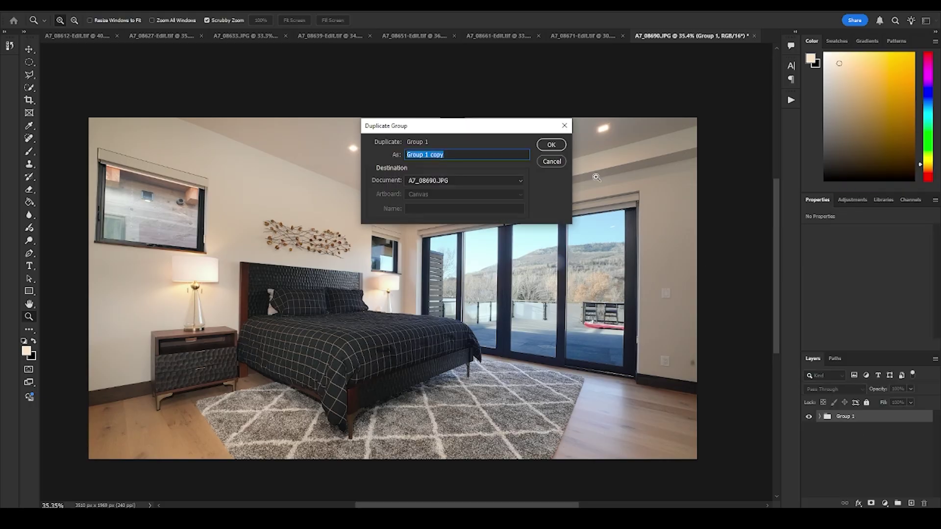
key(Return)
right_click(857, 416)
click(857, 233)
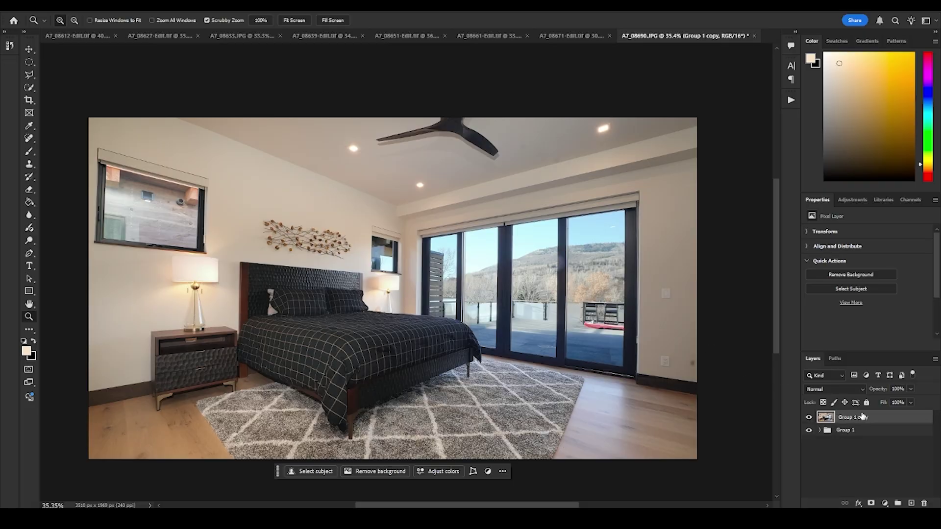
Select the dark spot on the wall beside the power outlet with the Polygonal Lasso and remove it with Generative Fill
mouse_move(664, 377)
mouse_down()
mouse_move(703, 378)
mouse_move(443, 370)
mouse_move(533, 349)
mouse_move(520, 349)
mouse_up()
key(l)
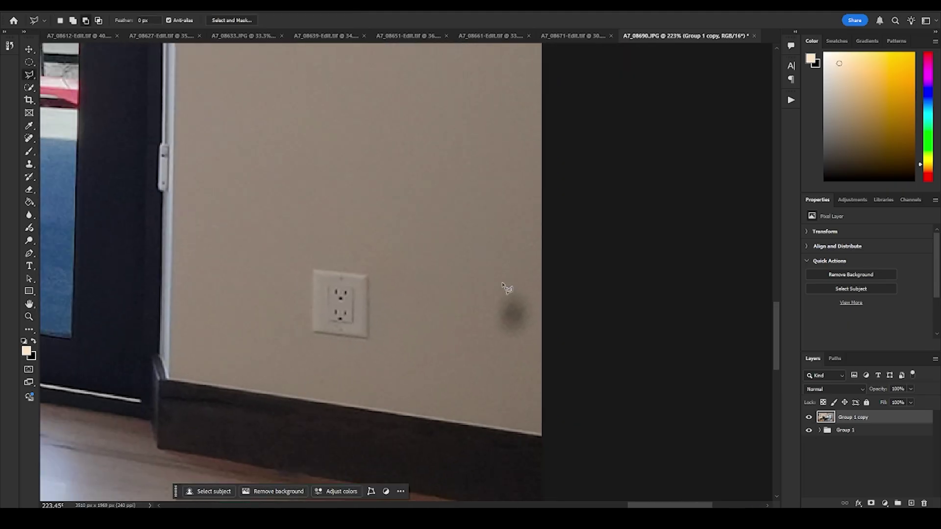
click(487, 250)
click(440, 307)
click(528, 378)
double_click(617, 233)
click(602, 393)
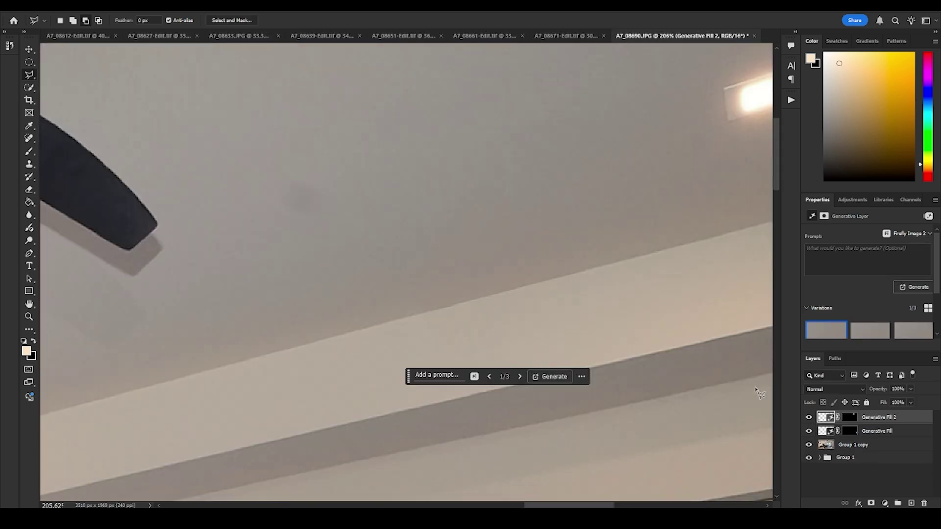
Outline the faint dark spot on the ceiling beside the fan blade with the Polygonal Lasso and remove it with Generative Fill
drag(396, 230, 510, 281)
click(406, 208)
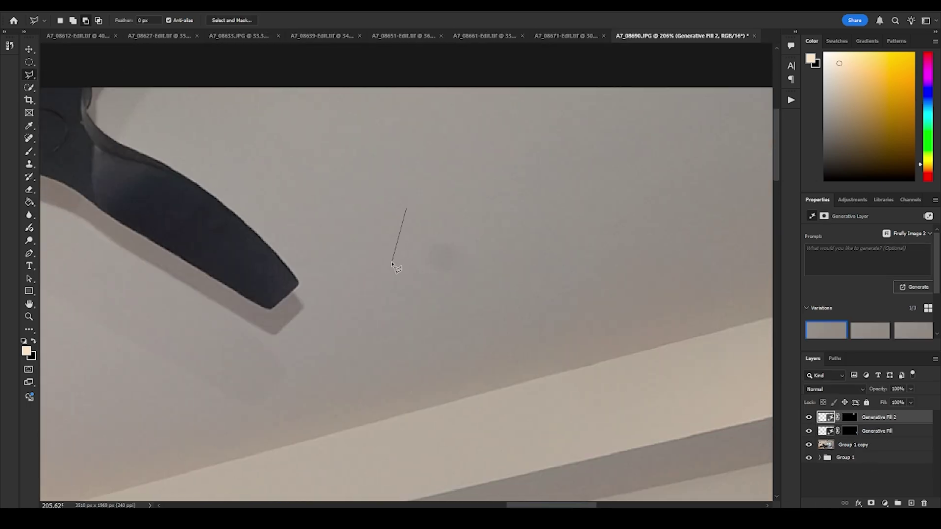
double_click(428, 189)
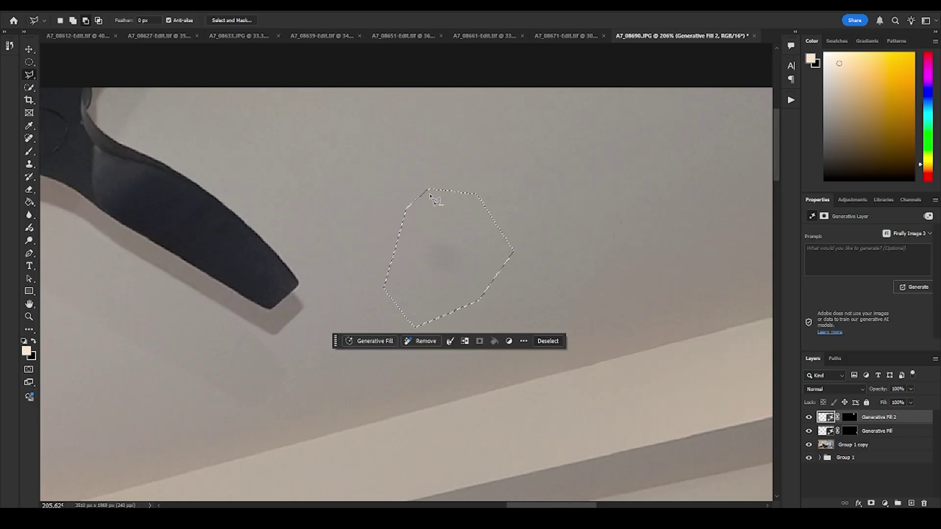
click(388, 342)
click(543, 341)
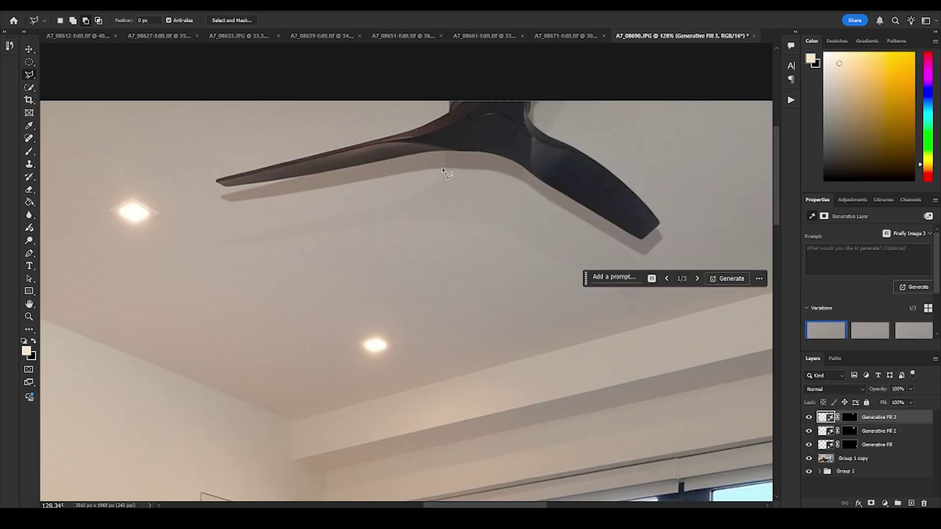
Outline the soft outer shadow on the ceiling below both fan blades and remove it with Generative Fill, leaving the prompt empty
click(442, 172)
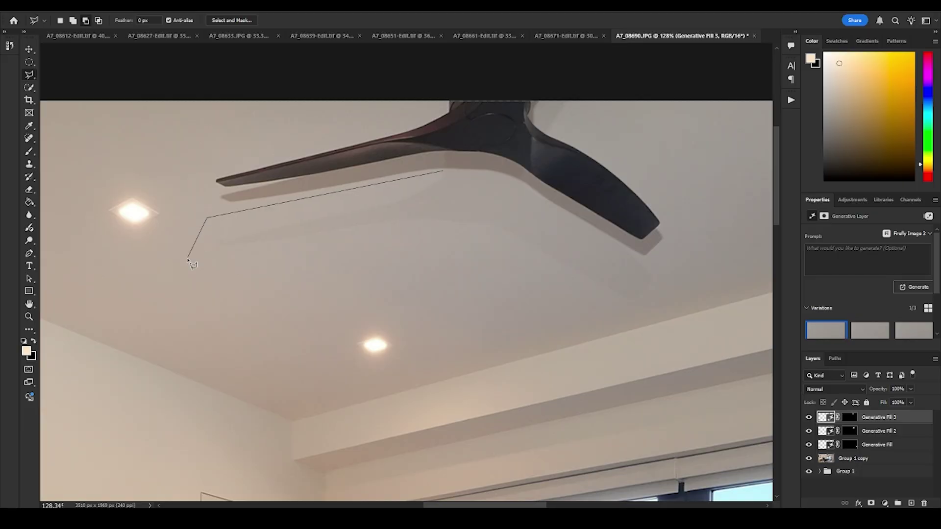
click(268, 292)
click(410, 254)
click(612, 309)
click(668, 303)
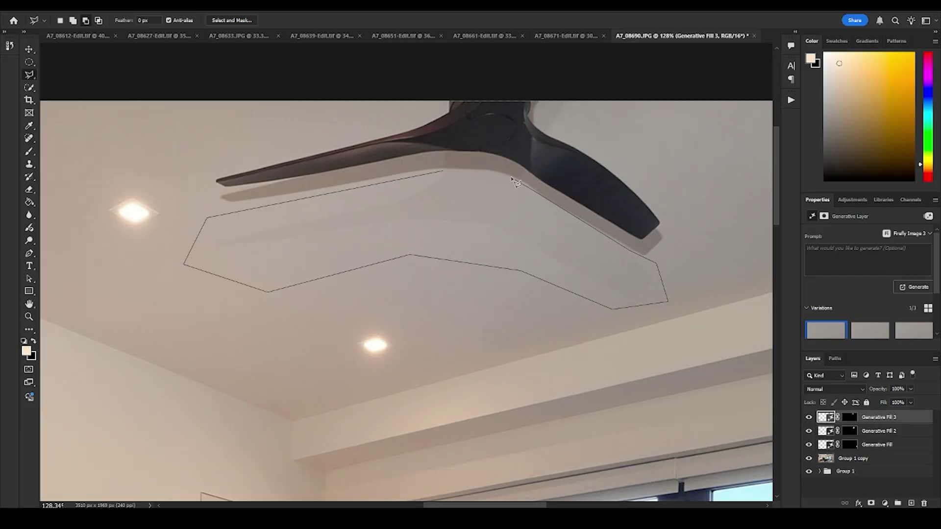
click(445, 174)
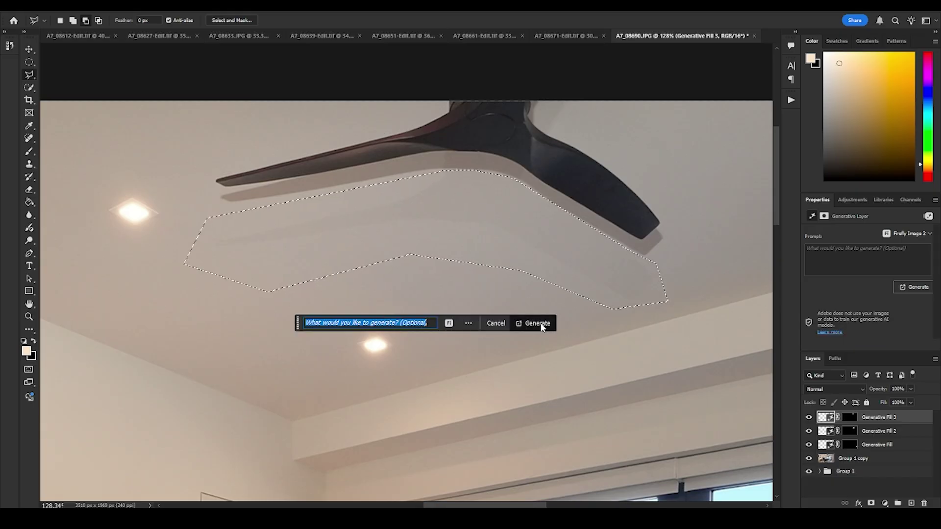
click(542, 325)
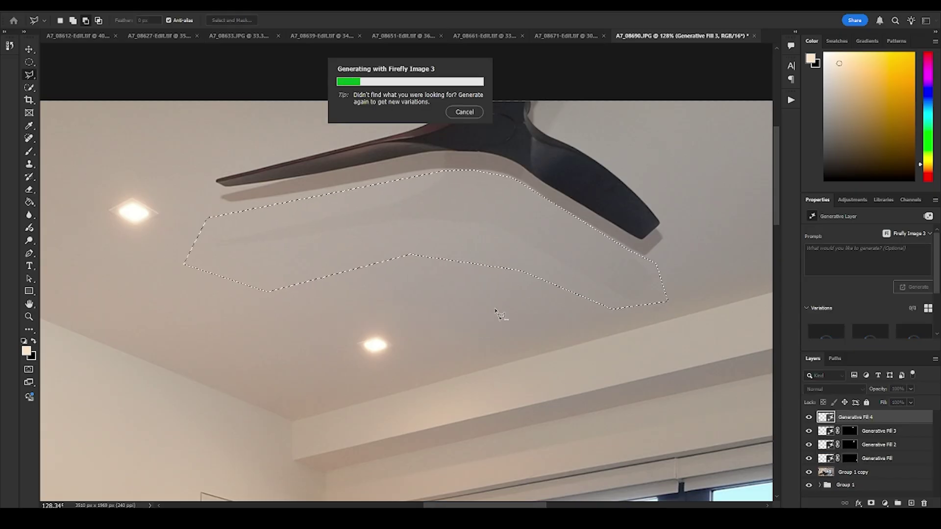
key(z)
drag(487, 214, 432, 235)
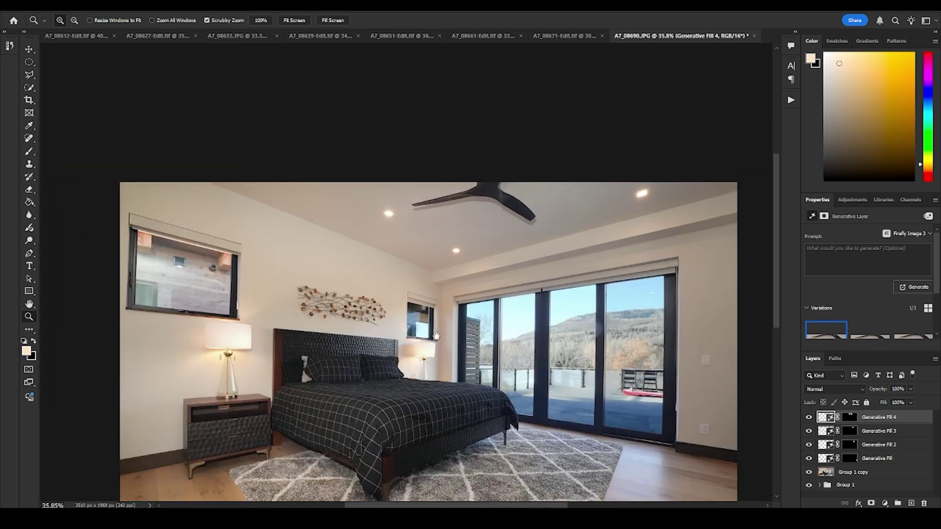
drag(436, 337, 443, 255)
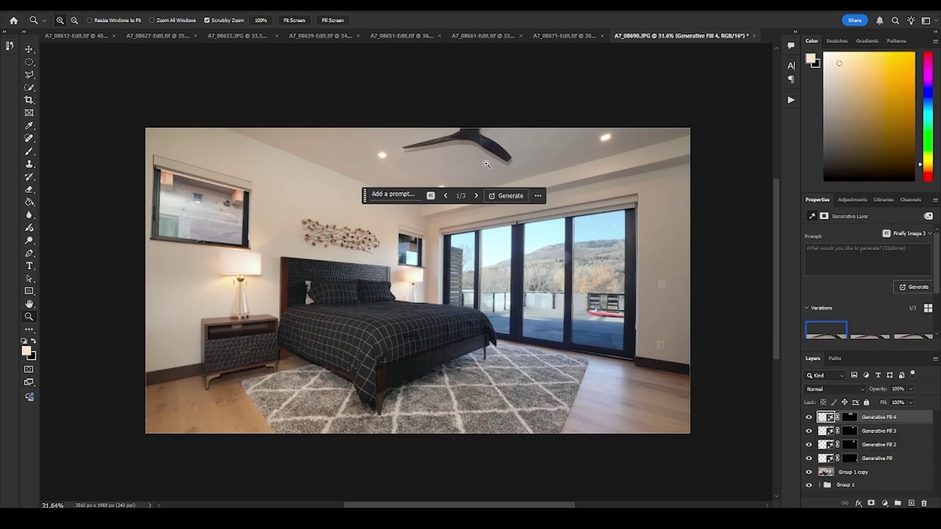
Select the darker shadow directly along the undersides of the fan blades and remove it with Generative Fill
drag(438, 169, 491, 232)
key(l)
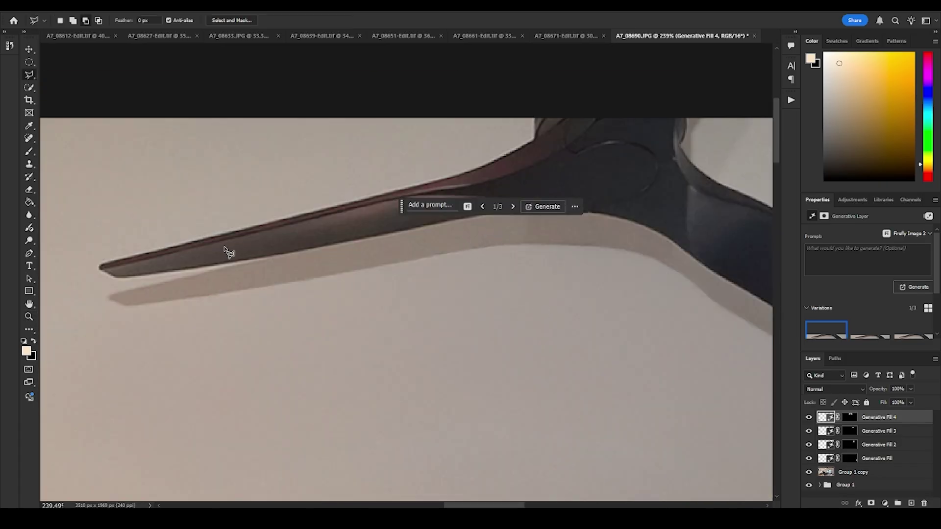
click(118, 280)
click(110, 317)
click(211, 315)
click(511, 266)
click(627, 263)
drag(695, 310, 341, 232)
click(441, 297)
click(541, 343)
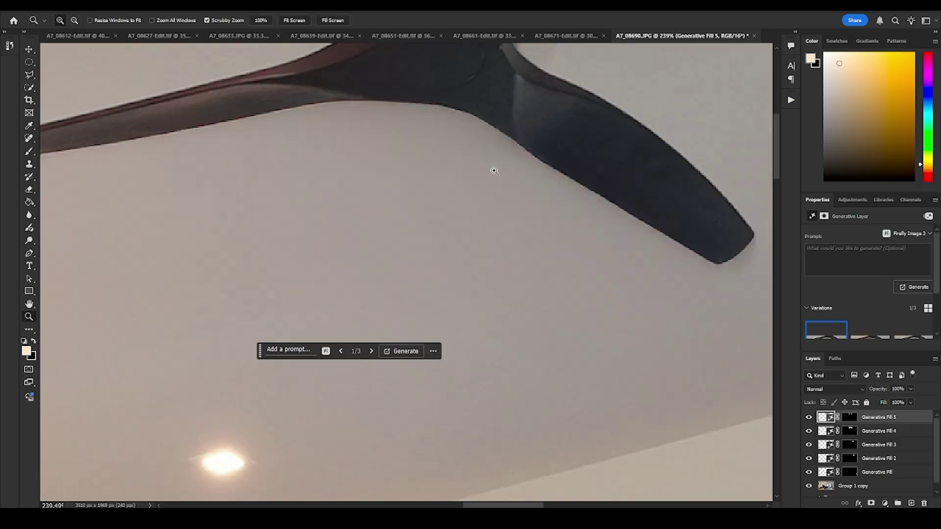
Examine the retouched ceiling and fan, both up close and within the whole bedroom image
drag(498, 169, 426, 209)
drag(423, 282, 409, 246)
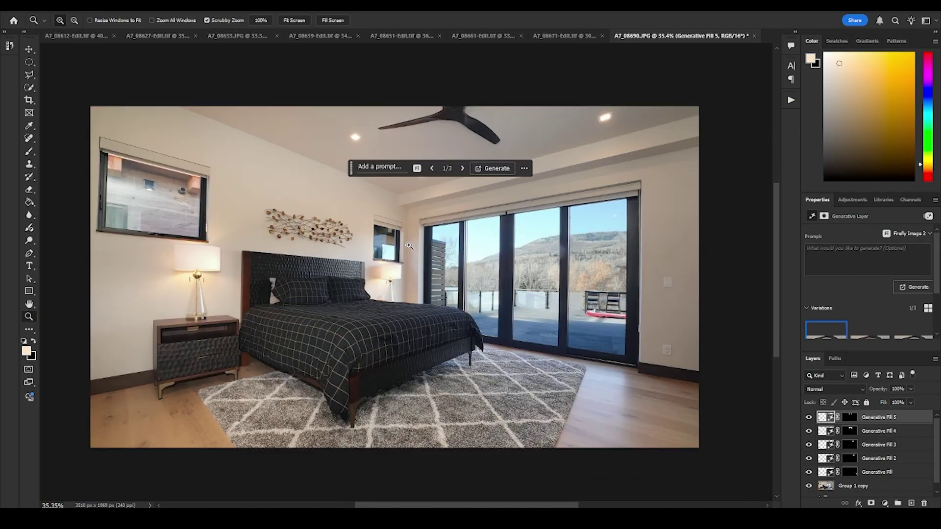
click(390, 251)
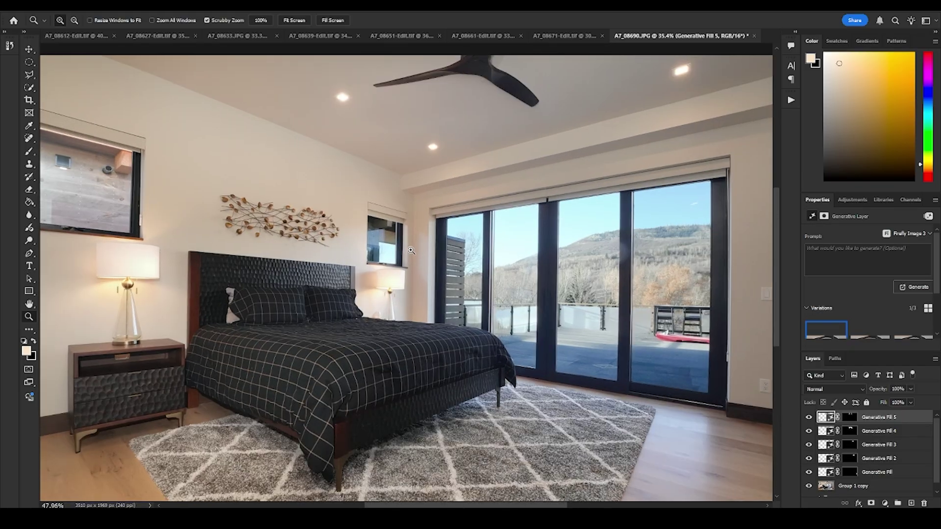
drag(453, 200, 410, 294)
mouse_move(405, 225)
mouse_down()
mouse_move(457, 216)
mouse_move(414, 221)
mouse_up()
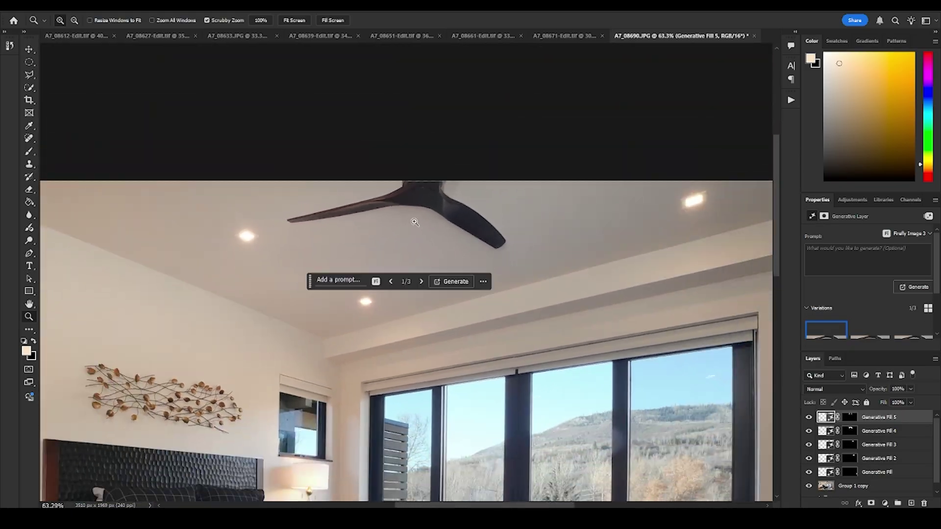
drag(397, 351, 489, 185)
drag(457, 277, 429, 286)
In Lightroom, strongly reduce the saturation of the sampled off-white wall color with Point Color
scroll(430, 286, down, 1)
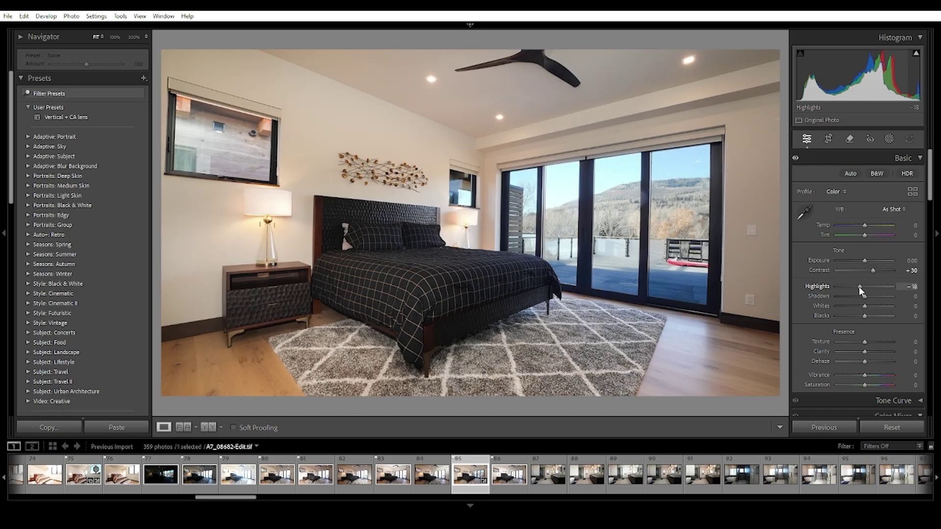
scroll(867, 362, down, 5)
drag(866, 360, 836, 359)
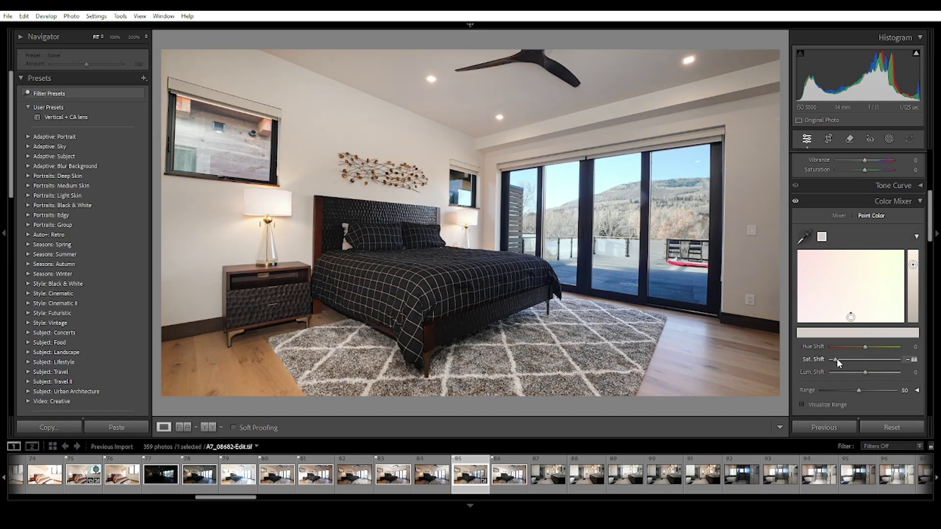
Sample the blue cast on the deck outside the glass doors with Point Color and set its saturation shift to -81
click(804, 237)
click(685, 289)
drag(865, 360, 840, 366)
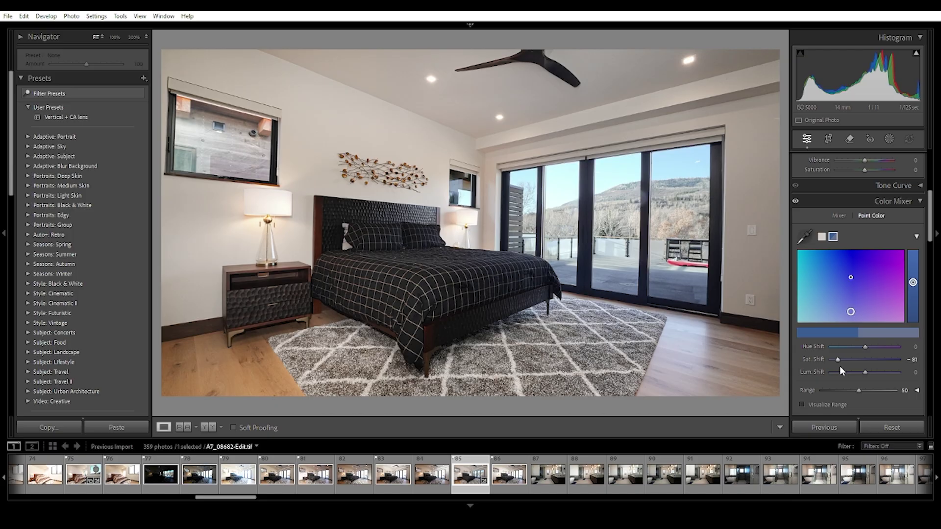
Sample the beige wall above the glass doors, set its saturation shift to -74, and compare the photo before and after
click(804, 237)
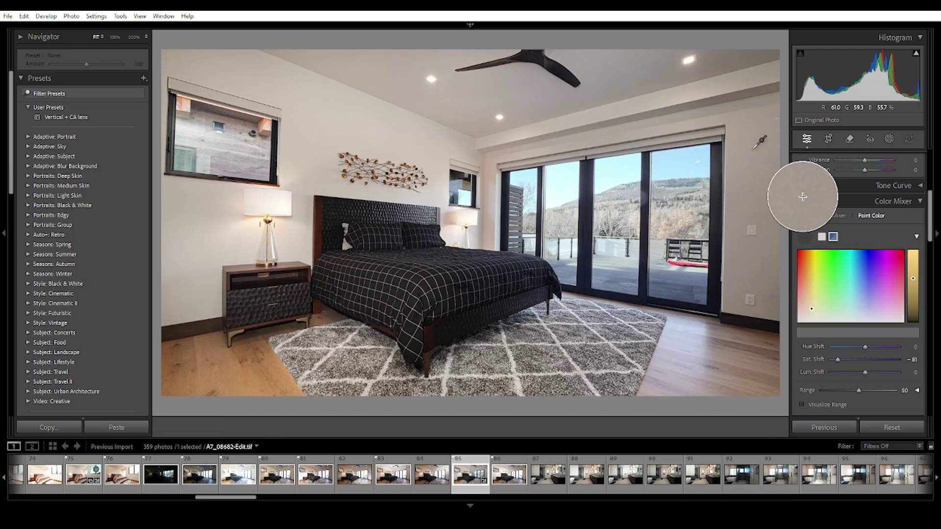
click(739, 158)
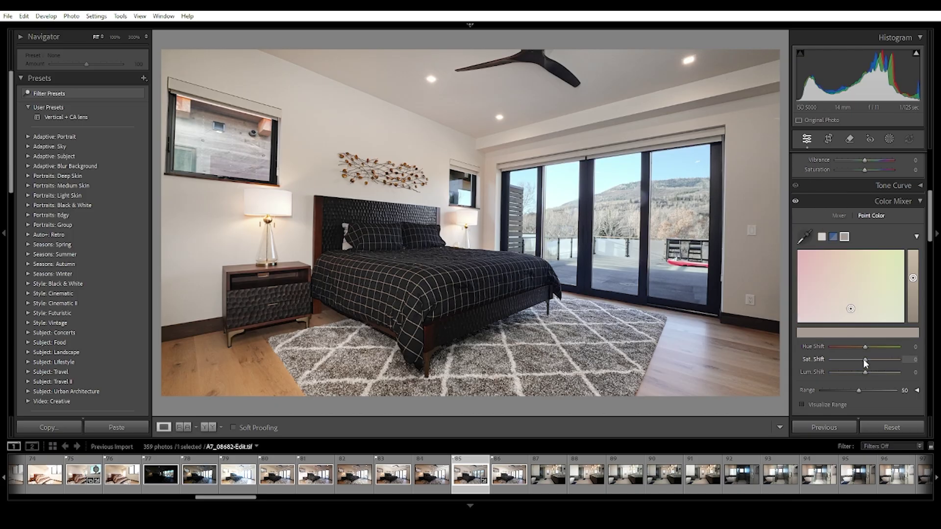
drag(863, 358, 837, 360)
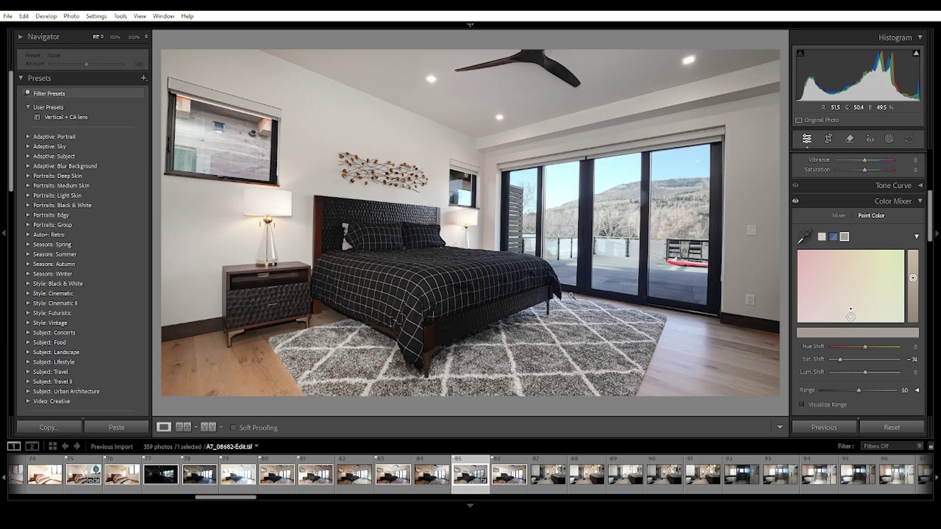
key(backslash)
key(backslash)
Set the sharpening amount to 67 and apply a light amount of luminance noise reduction
scroll(863, 322, down, 10)
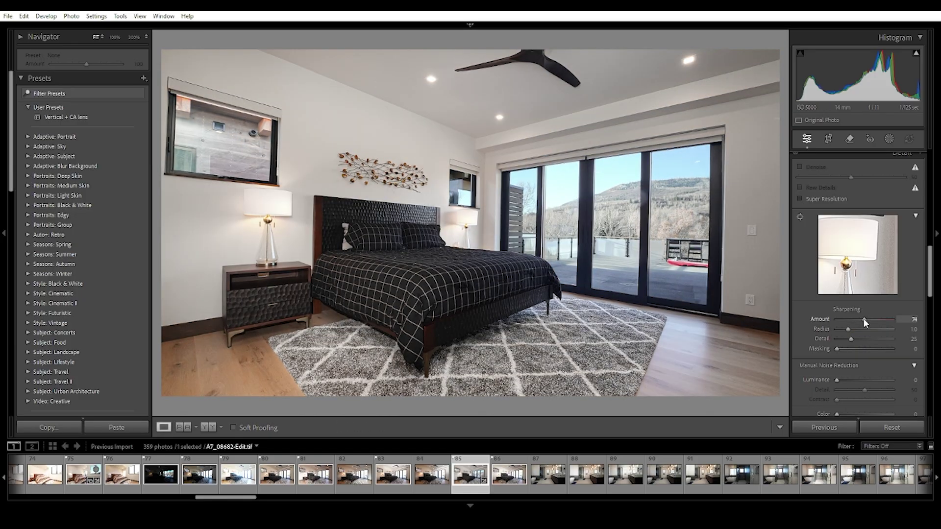
drag(863, 318, 860, 318)
scroll(816, 348, down, 3)
click(845, 308)
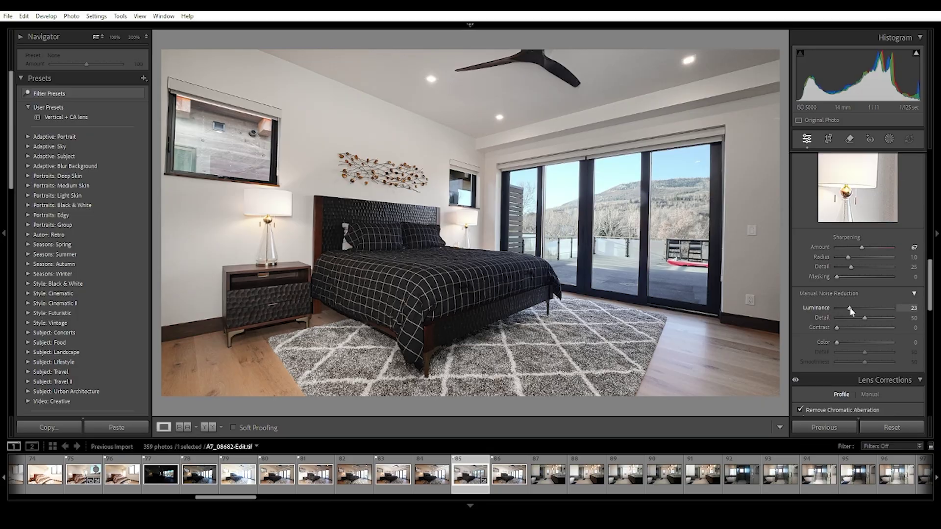
drag(849, 308, 840, 307)
scroll(828, 313, down, 10)
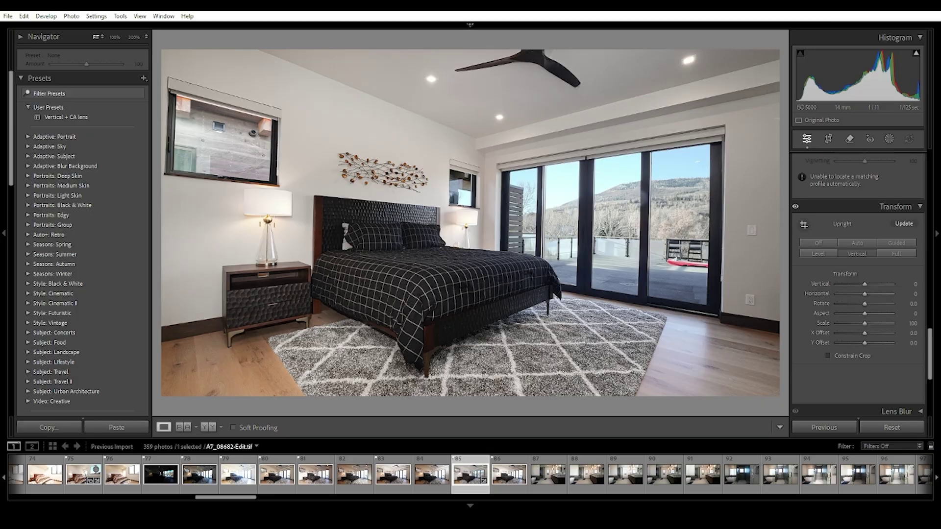